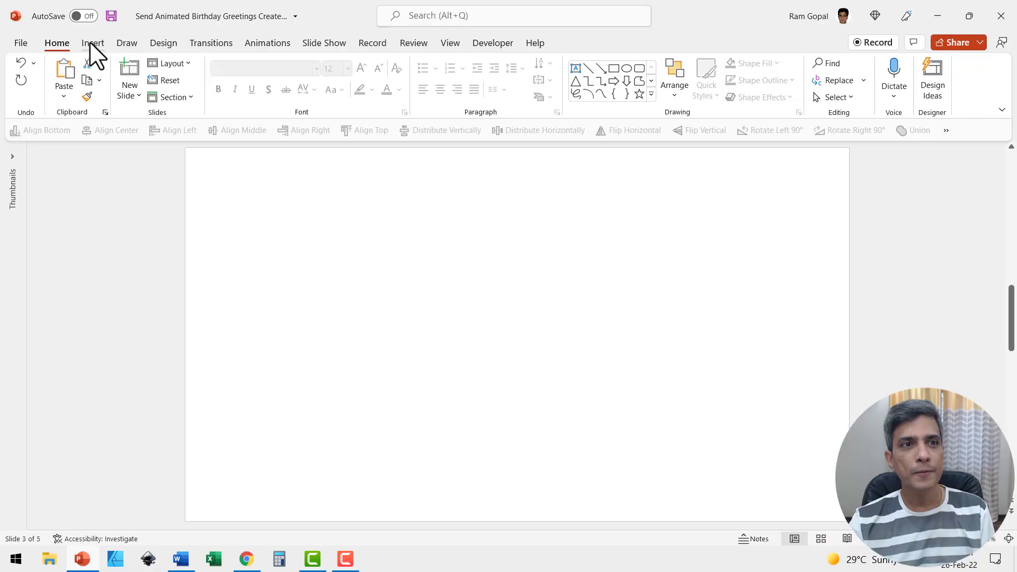
Insert a flower illustration from PowerPoint's stock Illustrations library, searching 'flowers'
left_click(103, 89)
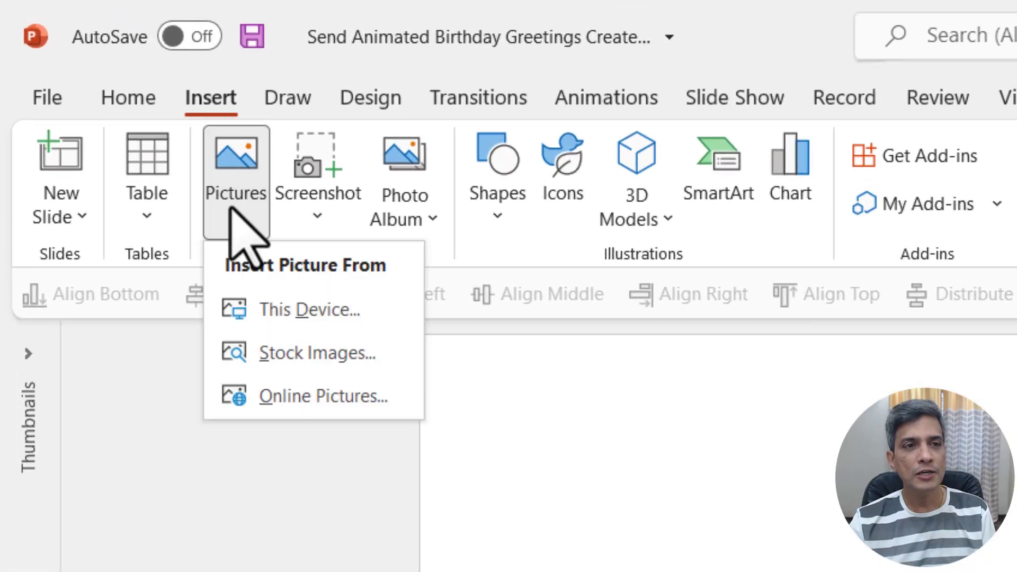
left_click(346, 394)
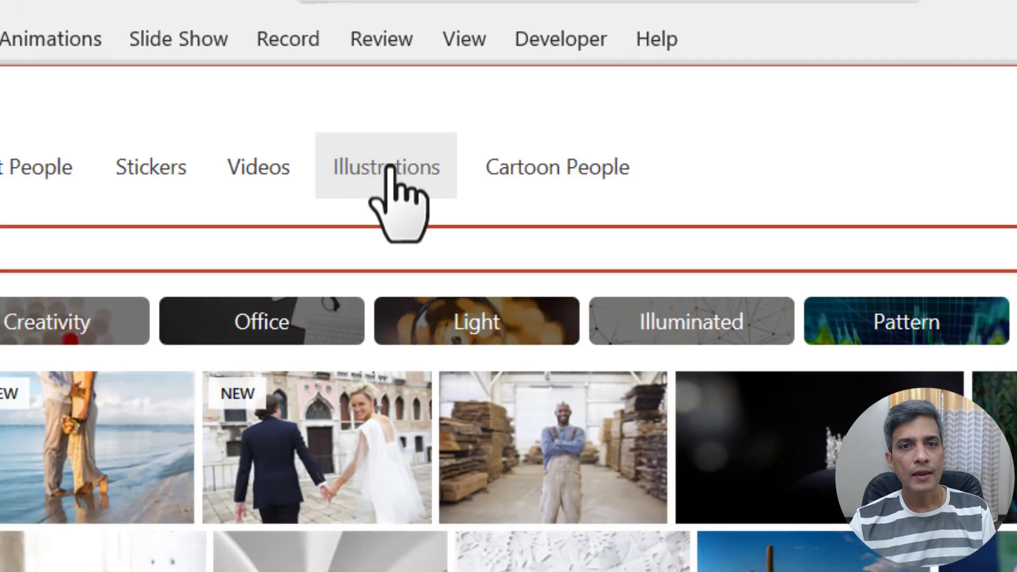
left_click(391, 168)
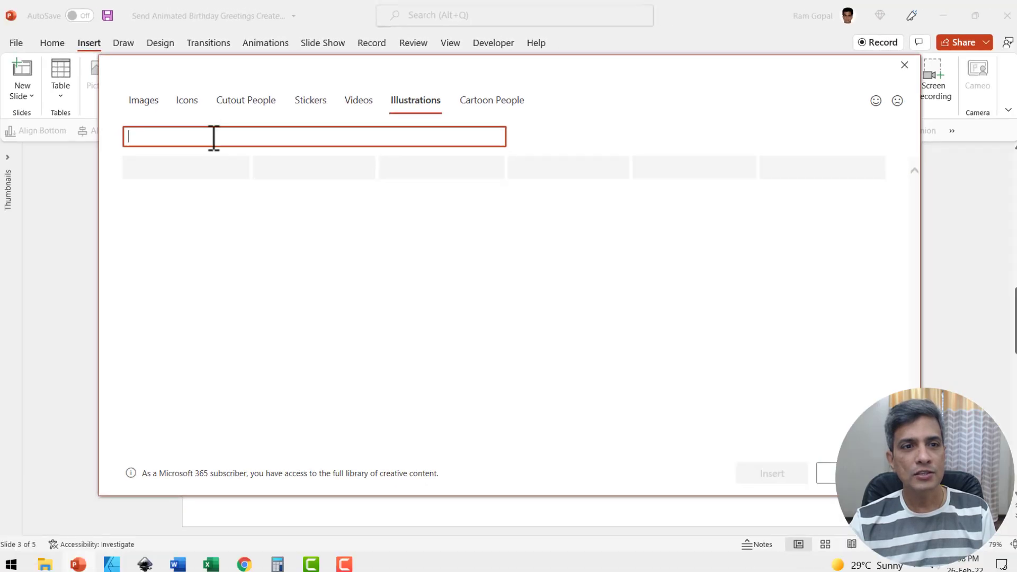
type("flowers")
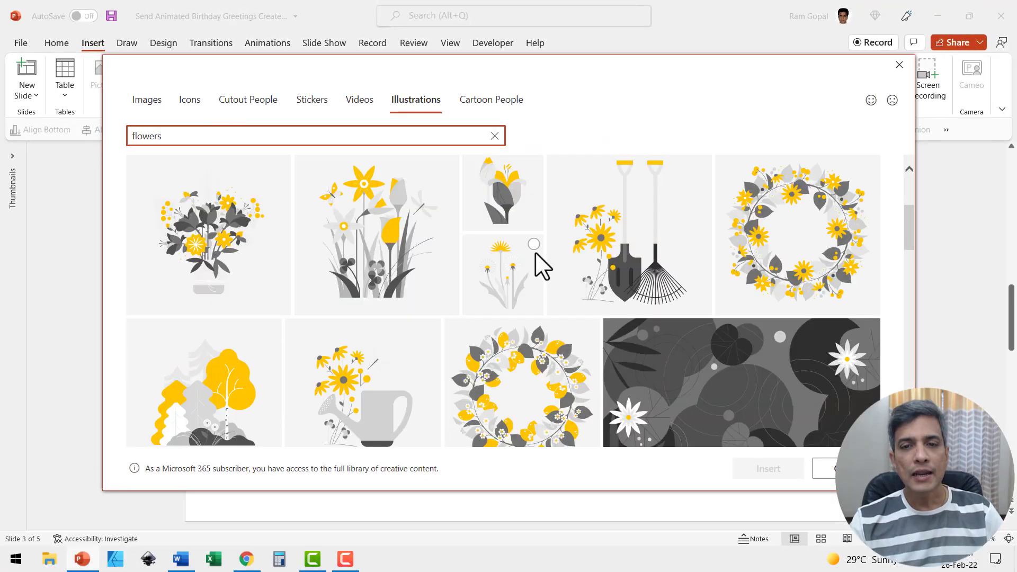
left_click(535, 252)
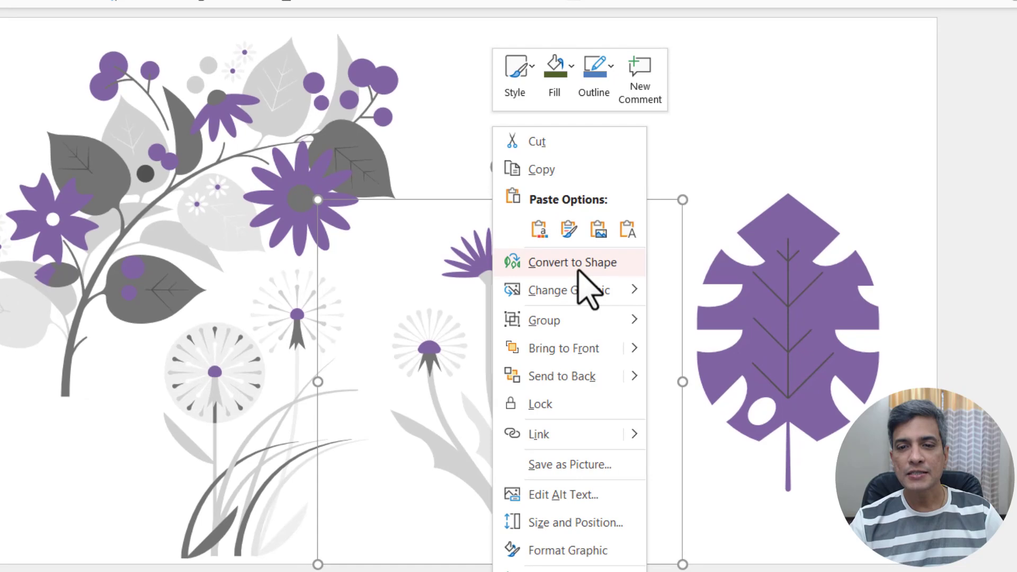
Convert the dandelion illustration to shapes and colour its top flower head orange
left_click(578, 262)
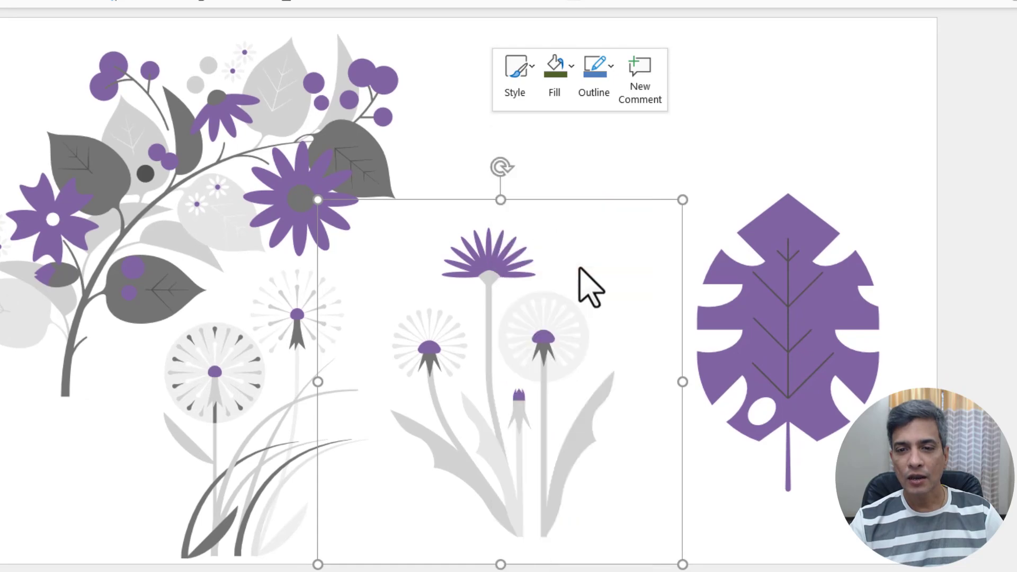
left_click(499, 255)
left_click(773, 63)
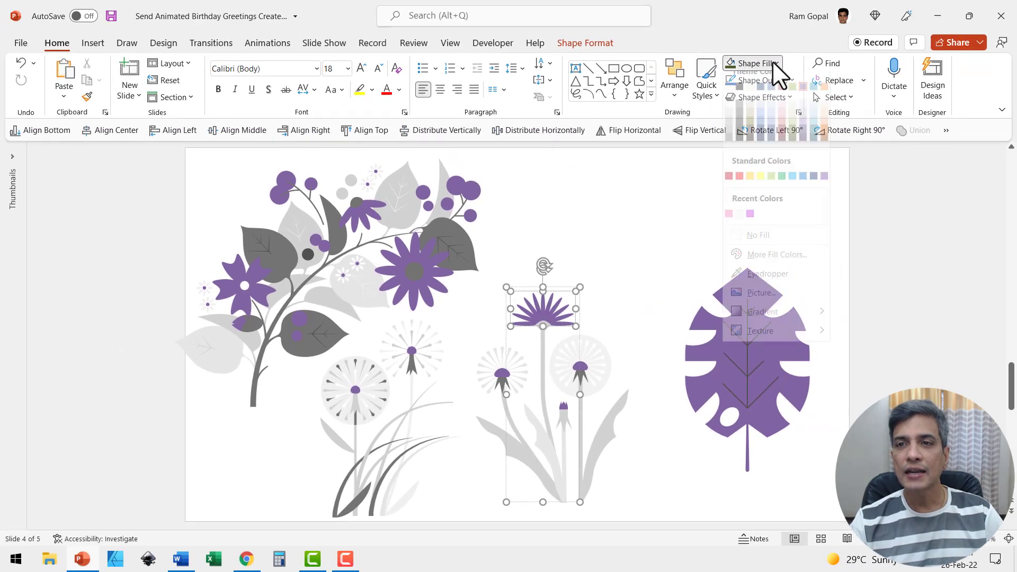
left_click(825, 141)
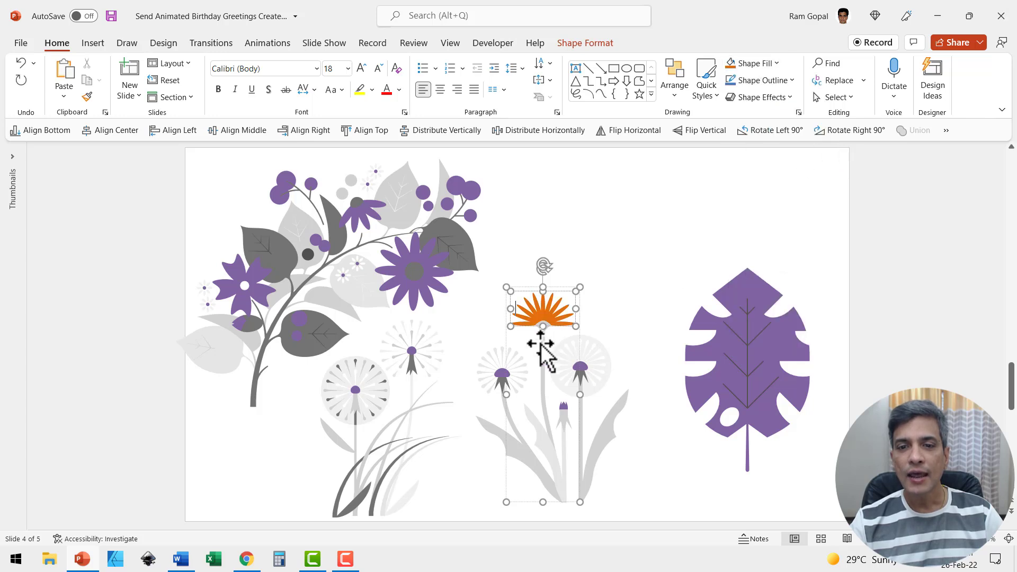
Recolour another flower part and select all the dandelion's shapes
left_click(758, 64)
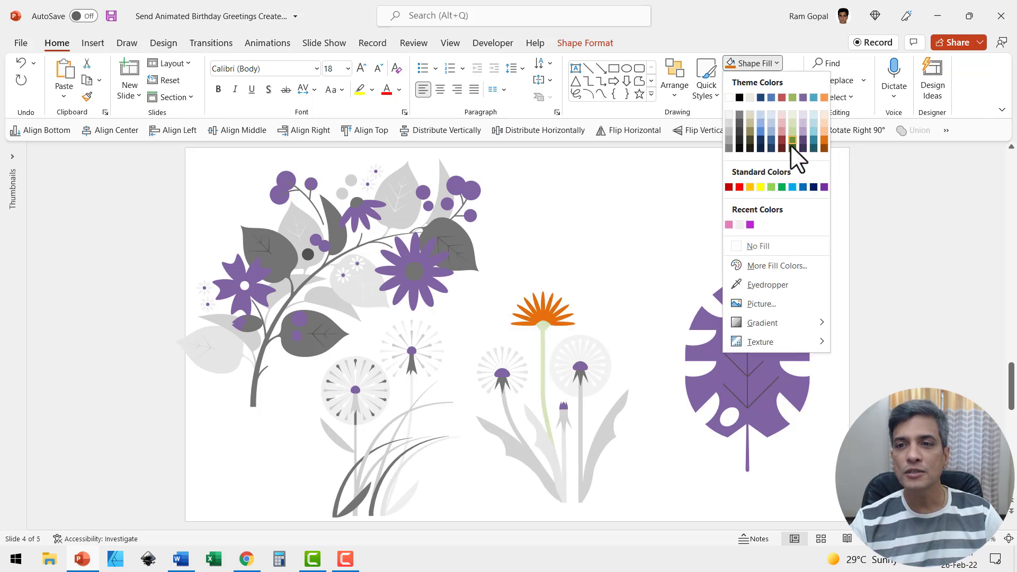
left_click(791, 148)
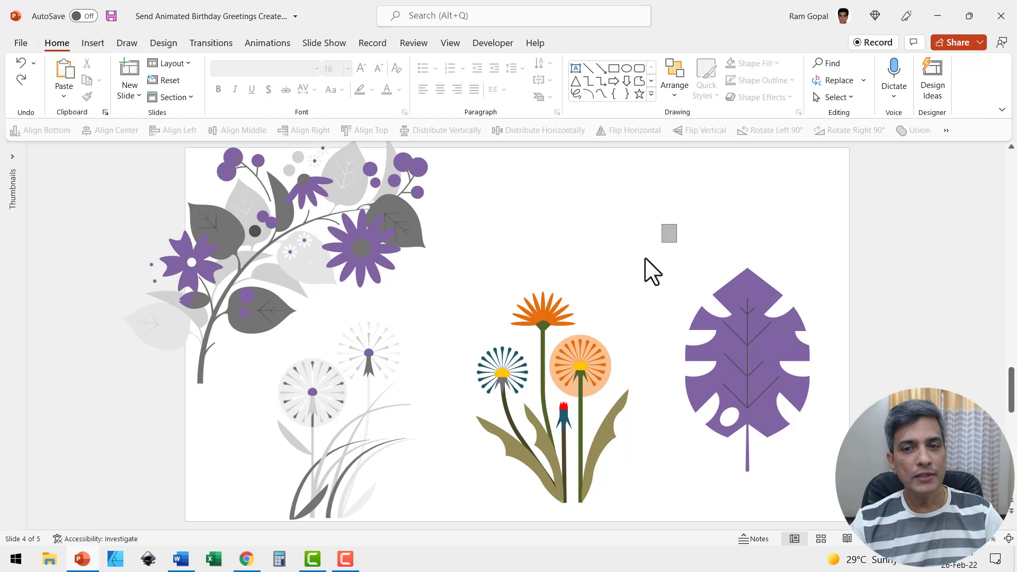
mouse_move(644, 259)
left_mouse_down()
mouse_move(468, 563)
mouse_move(462, 541)
left_mouse_up()
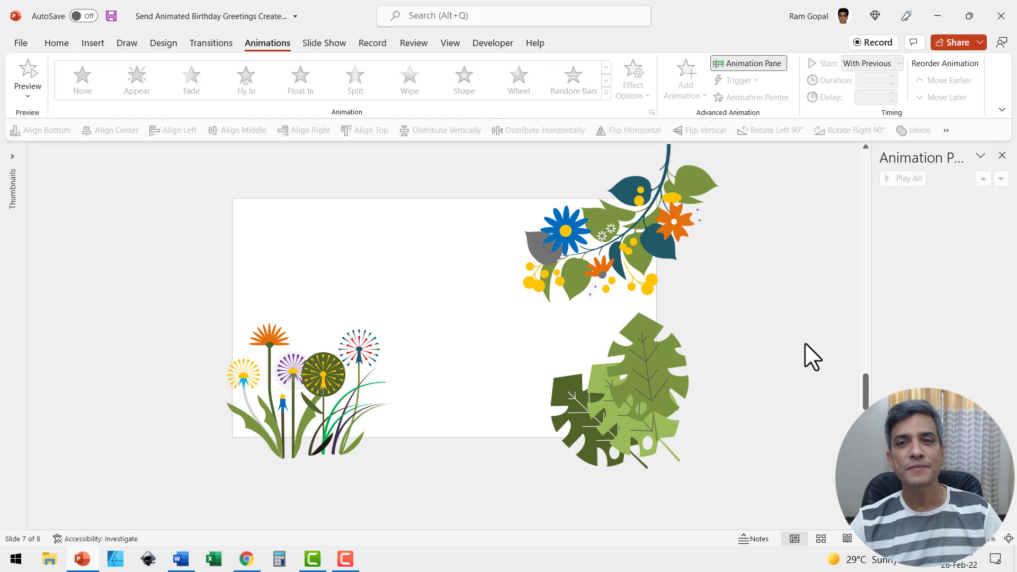
Select the lower-right leaf group and another graphic on slide 7
left_click(650, 357)
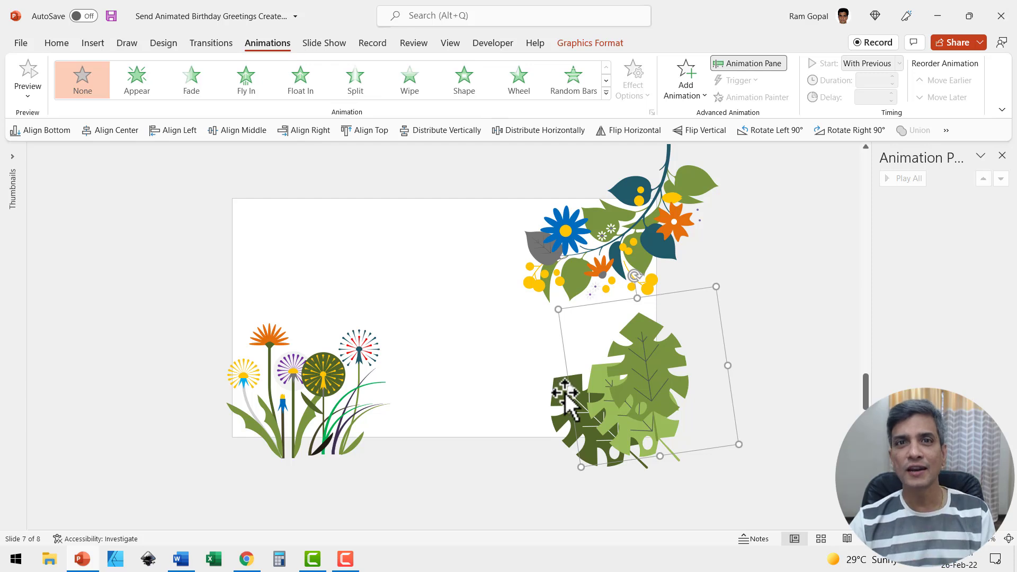
left_click(565, 393)
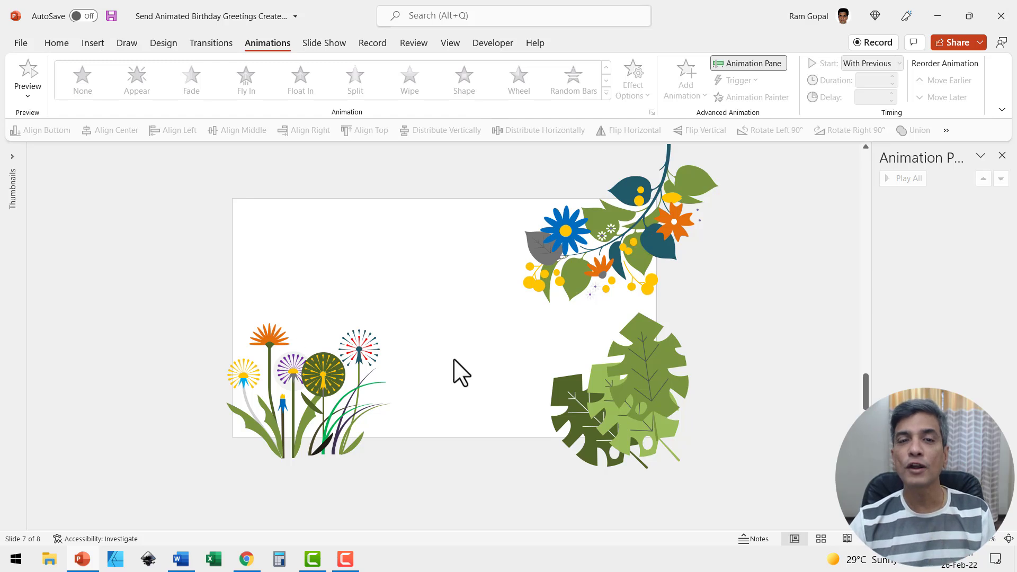
Give the top-right flower group a Fly In from Top-Right, starting With Previous
left_click(667, 202)
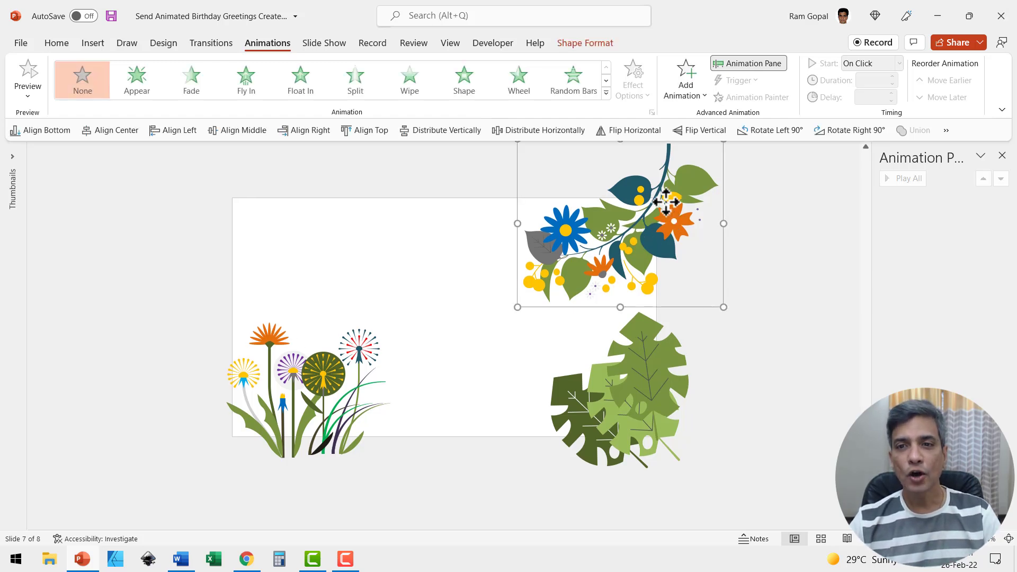
left_click(256, 75)
left_click(634, 85)
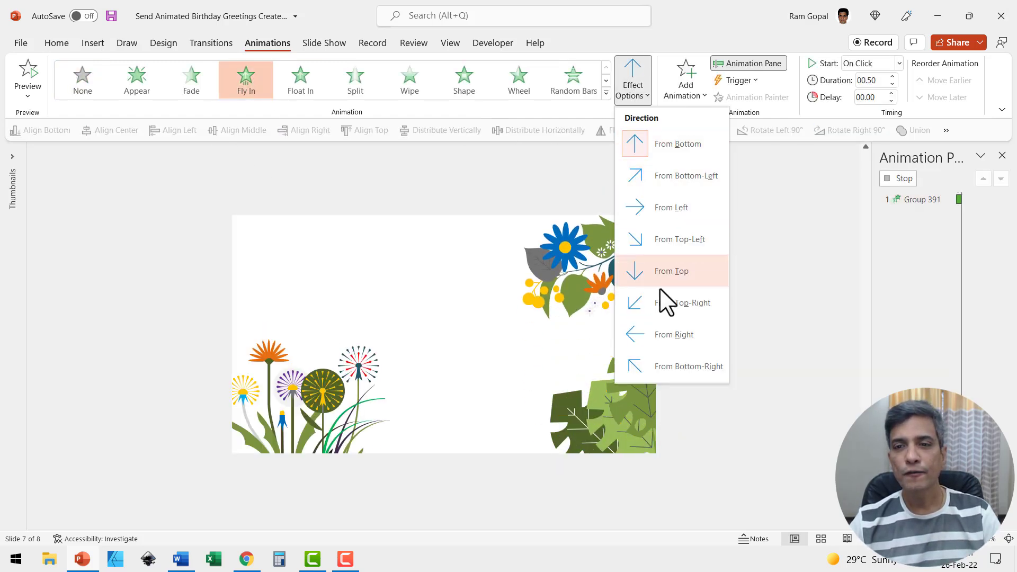
left_click(683, 303)
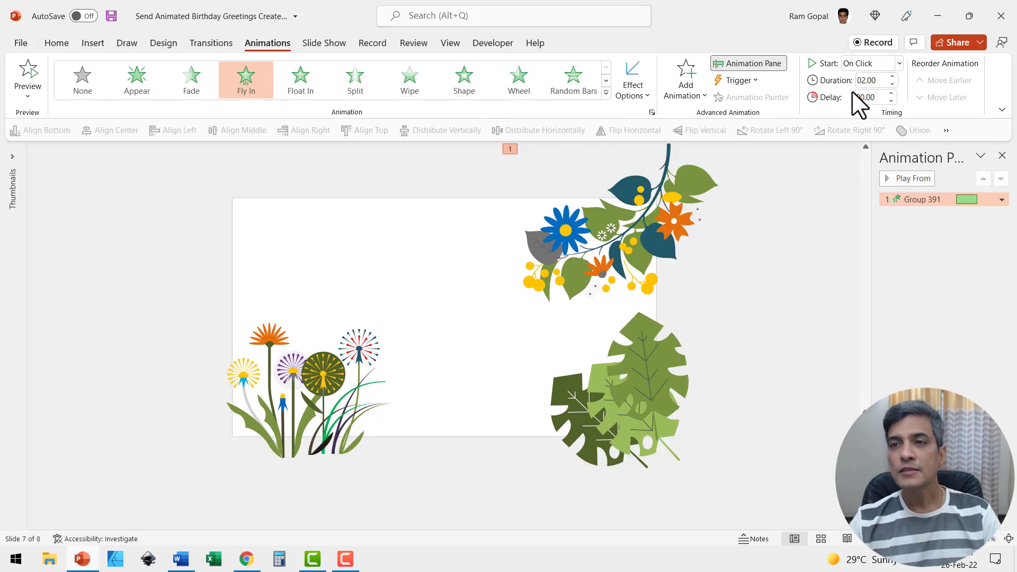
left_click(862, 64)
left_click(872, 98)
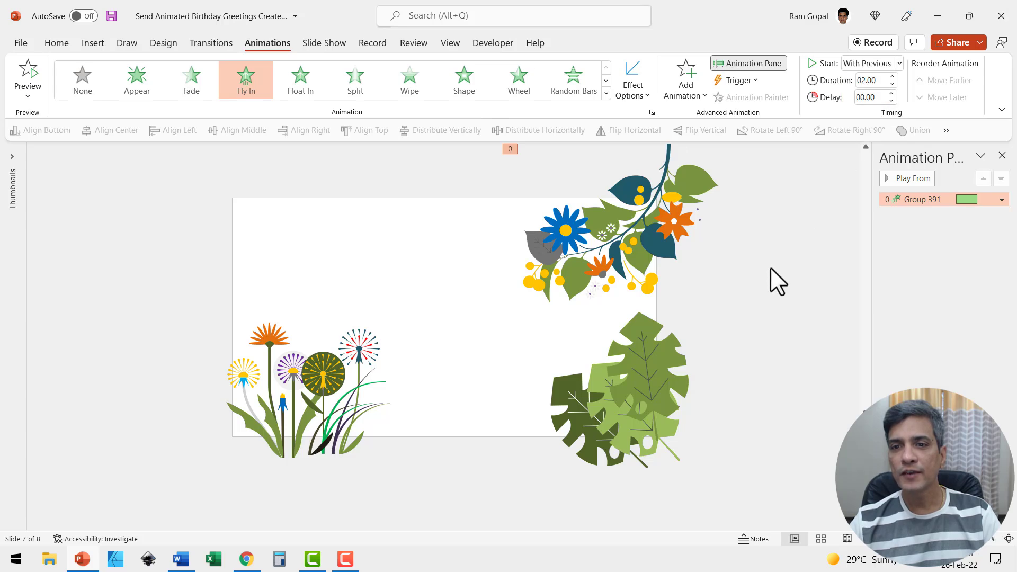
Add a 2.5-second Spin to the same group, starting With Previous
left_click(664, 216)
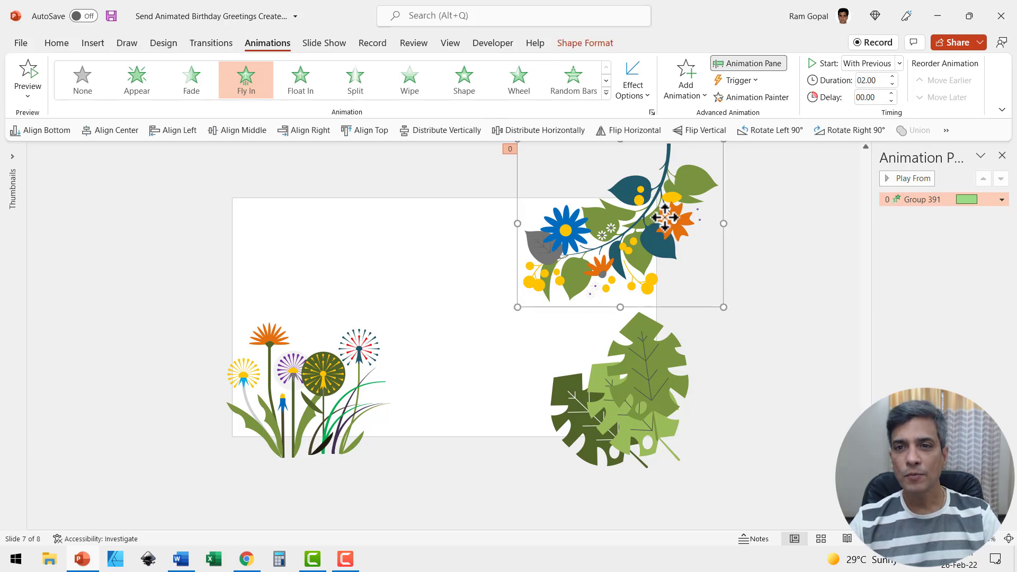
left_click(682, 70)
left_click(858, 284)
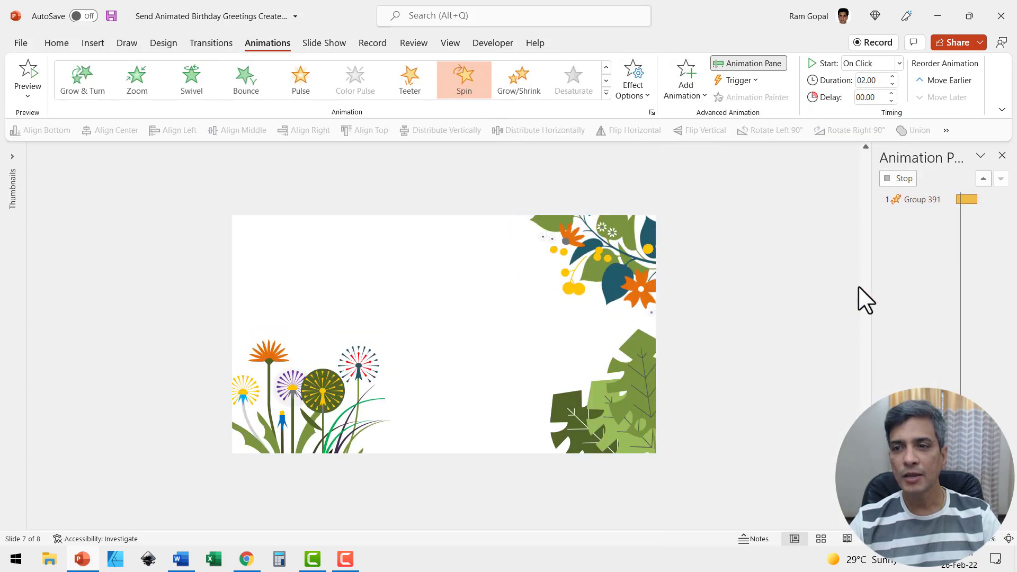
left_click(876, 79)
type("2")
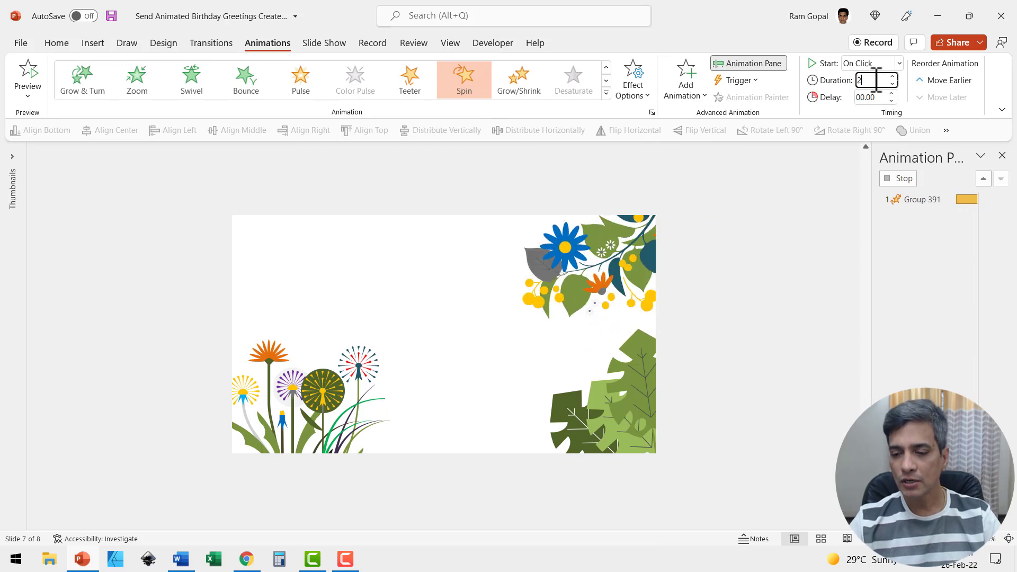
type(".5")
key("Return")
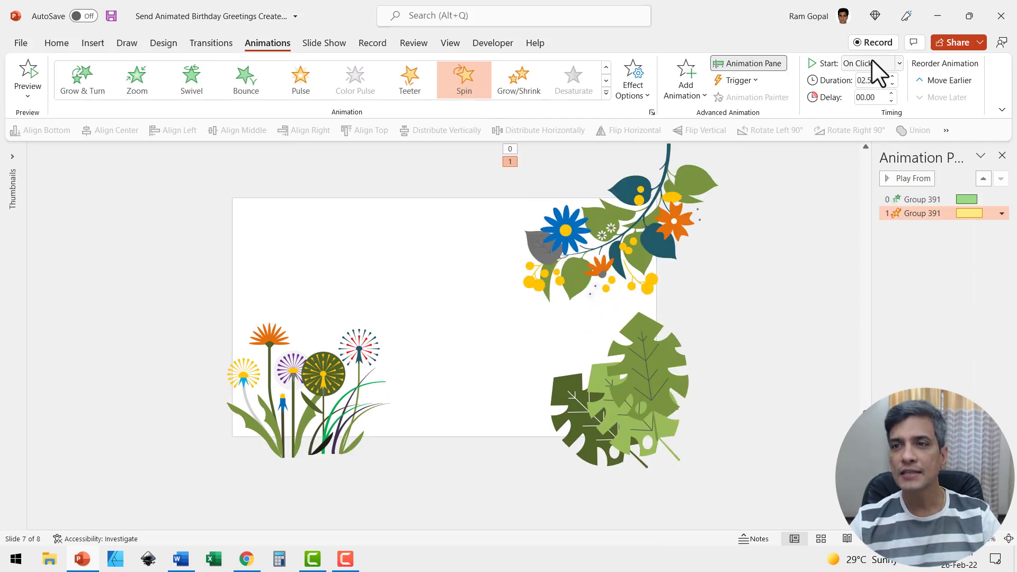
left_click(871, 63)
left_click(872, 92)
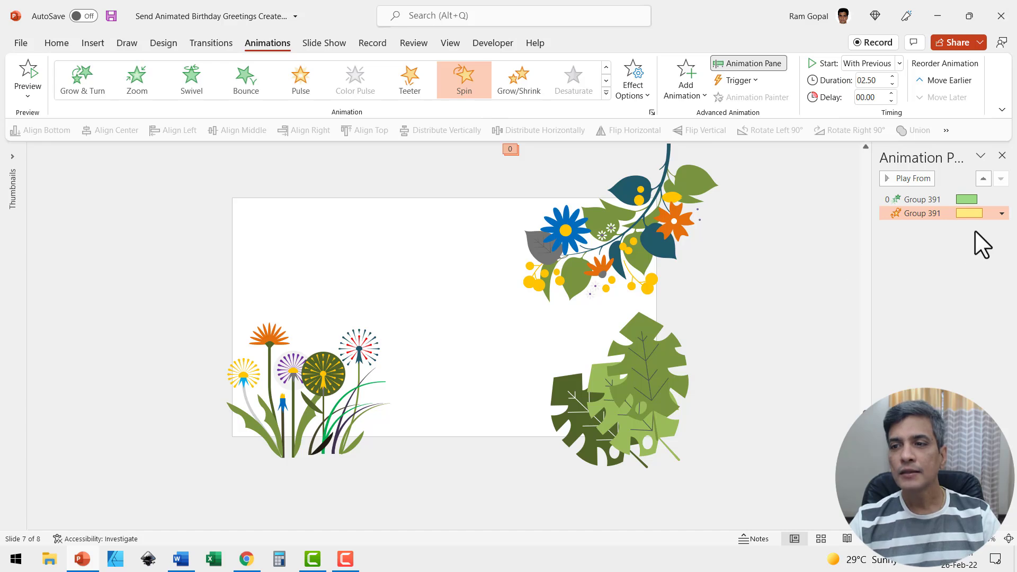
Set the spin to 10° clockwise with auto-reverse, repeating until the end of the slide
left_click(981, 275)
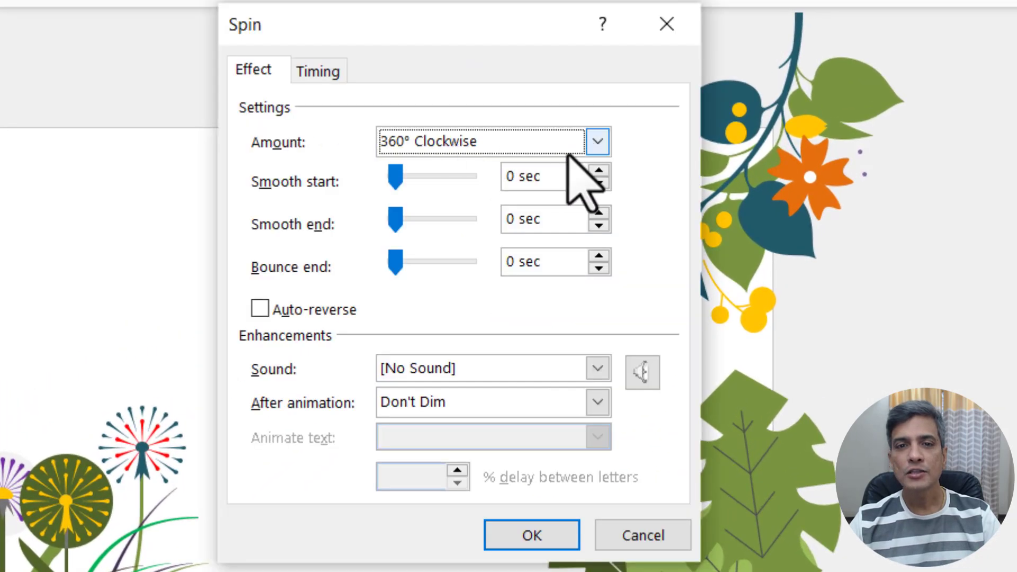
left_click(597, 142)
left_click_drag(574, 302, 469, 294)
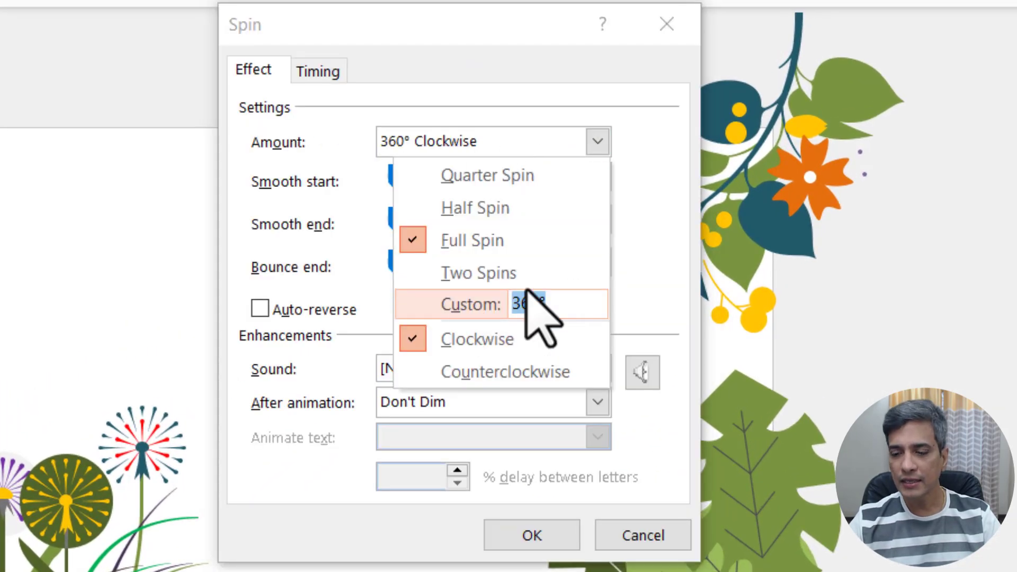
type("1")
key("Return")
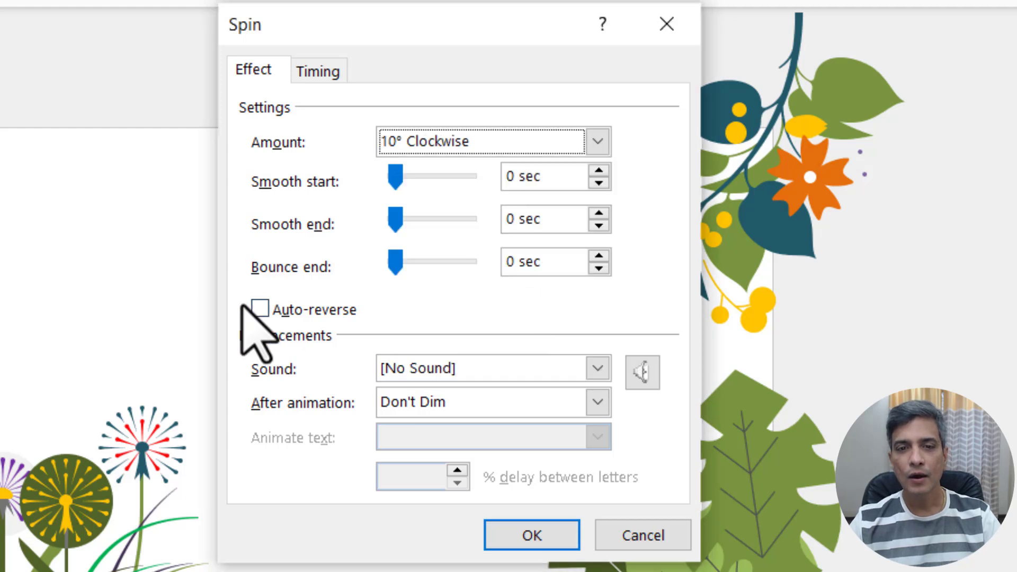
left_click(260, 309)
left_click(315, 73)
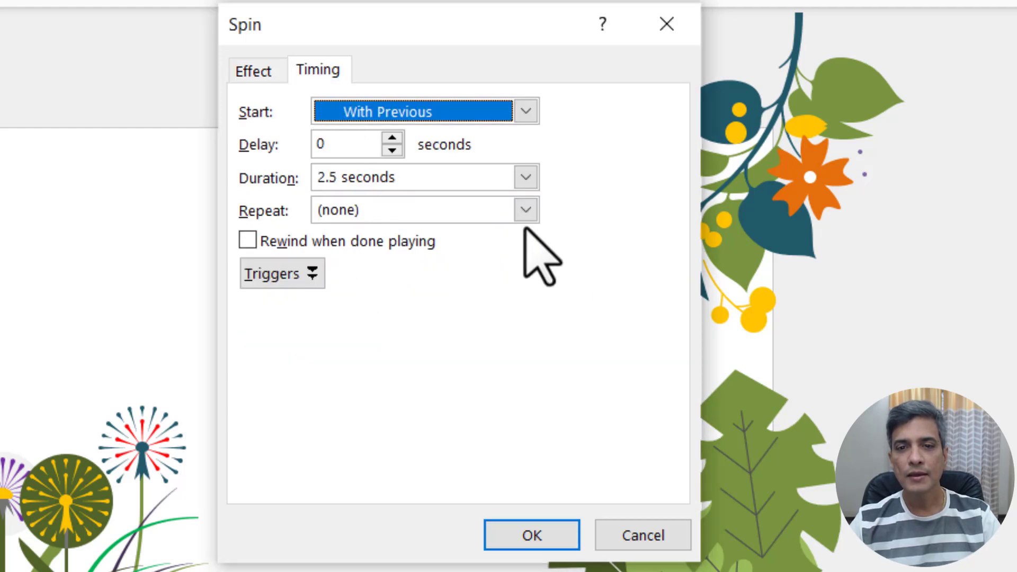
left_click(524, 209)
left_click(393, 369)
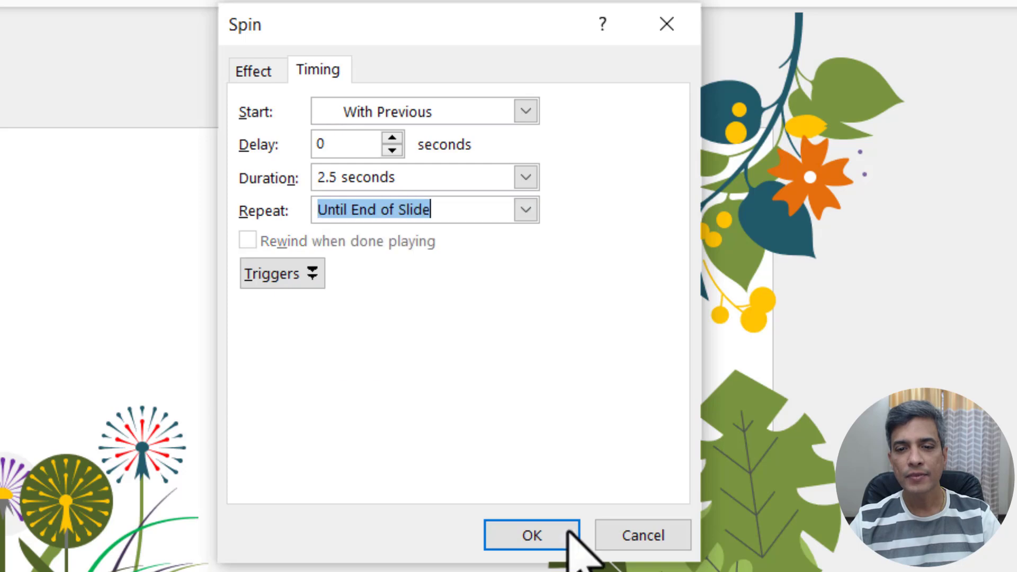
left_click(568, 537)
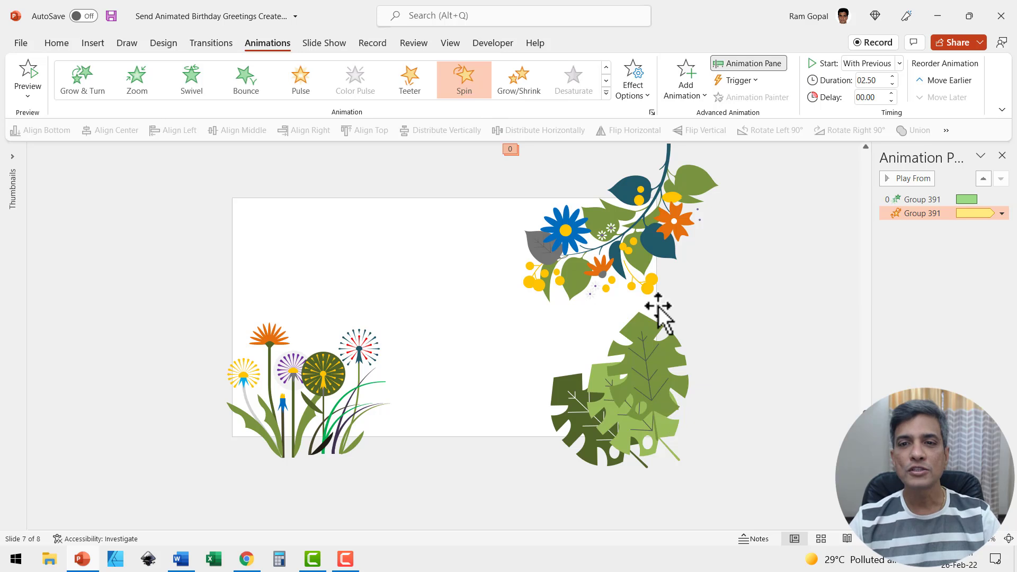
Copy the top-right group's animations onto the dandelion and left flower groups with Animation Painter
left_click(671, 219)
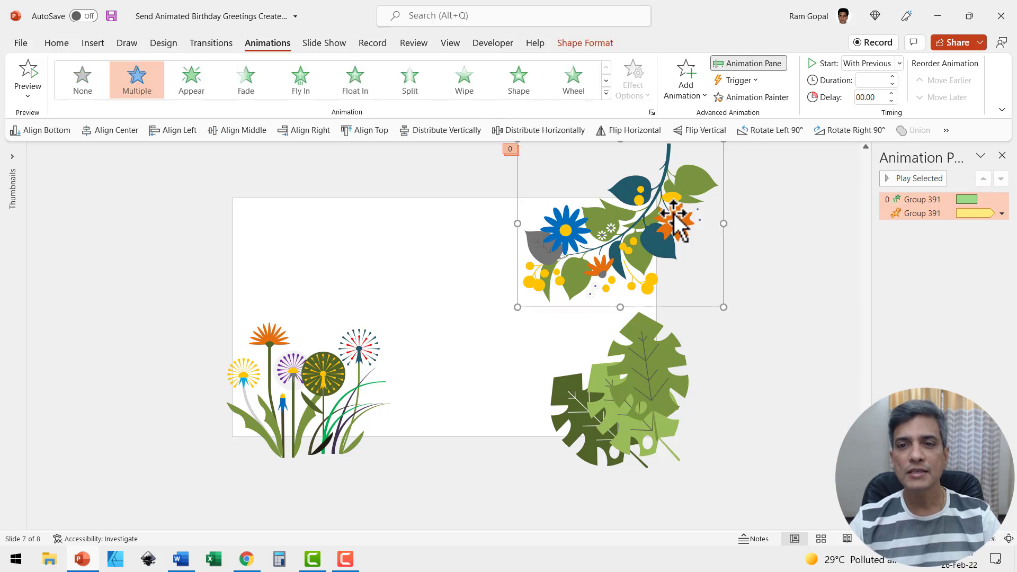
left_click(754, 98)
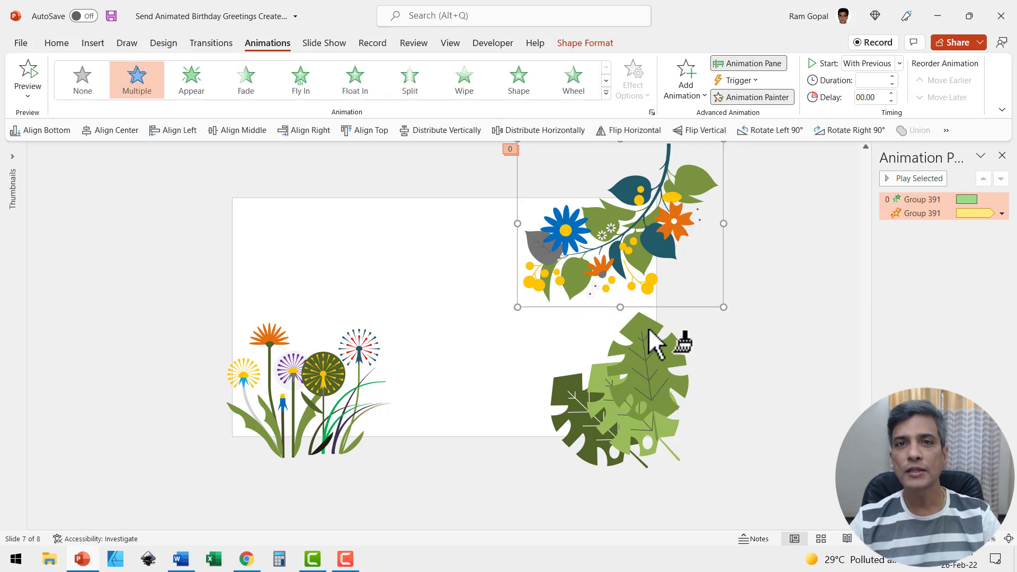
left_click(365, 369)
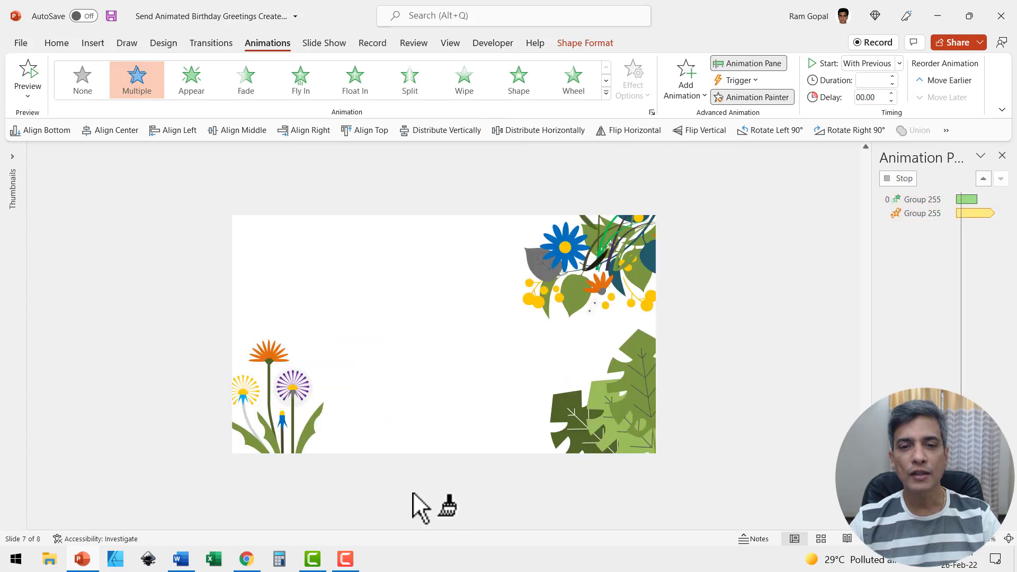
left_click(269, 362)
left_click(740, 329)
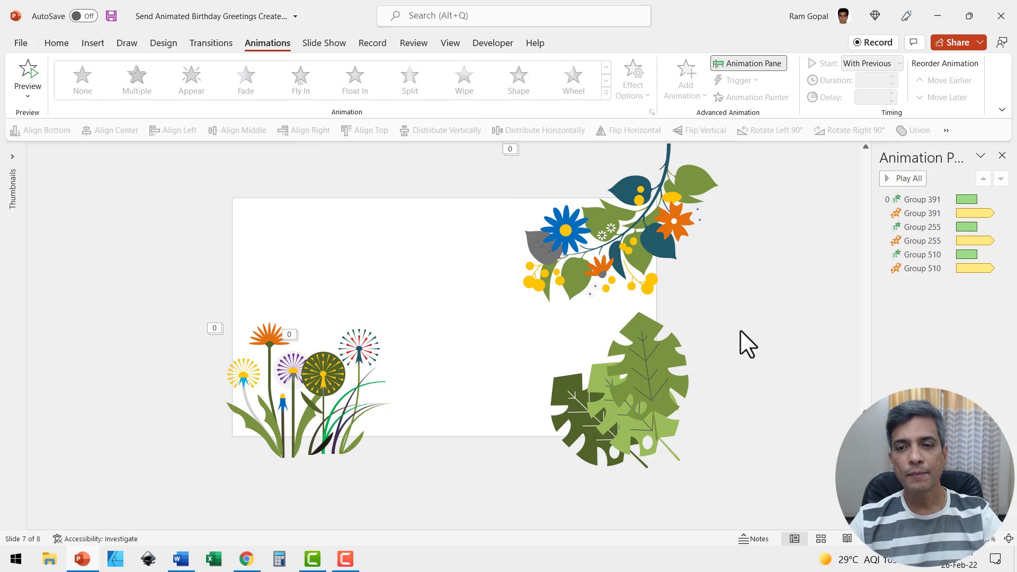
Make the dandelions fly in From Bottom, then select all three floral groups
left_click(353, 364)
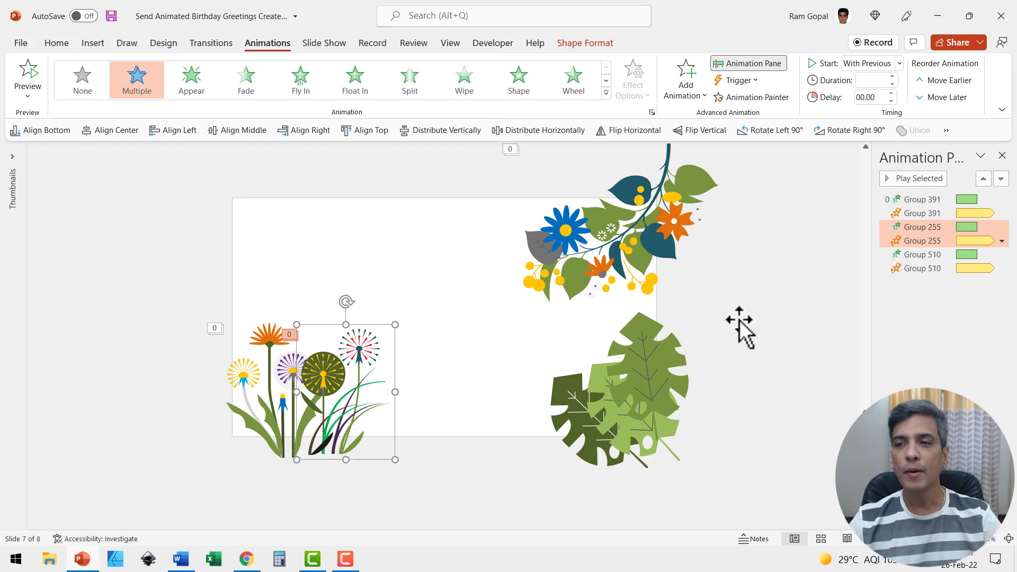
left_click(926, 225)
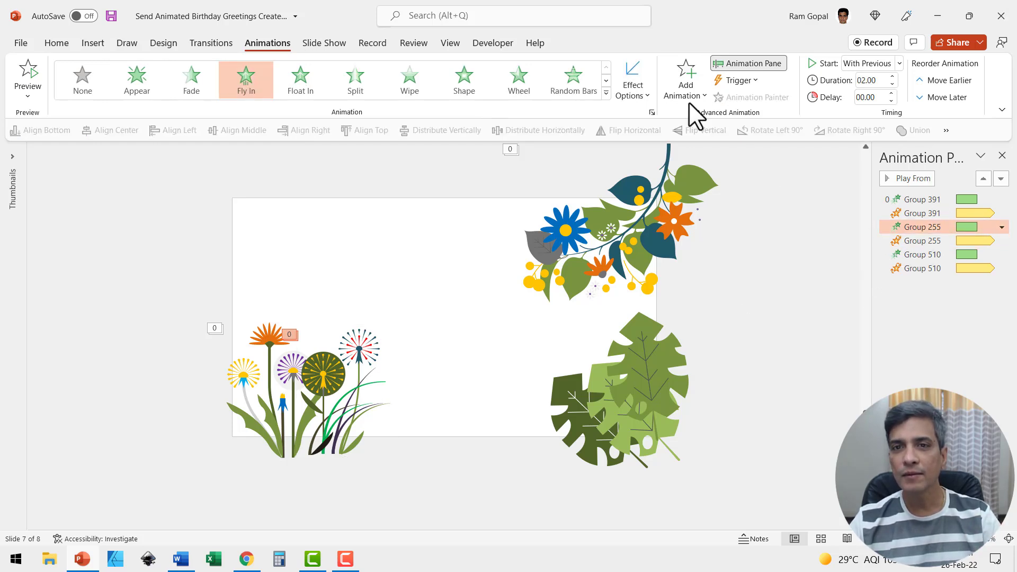
left_click(628, 77)
left_click(675, 137)
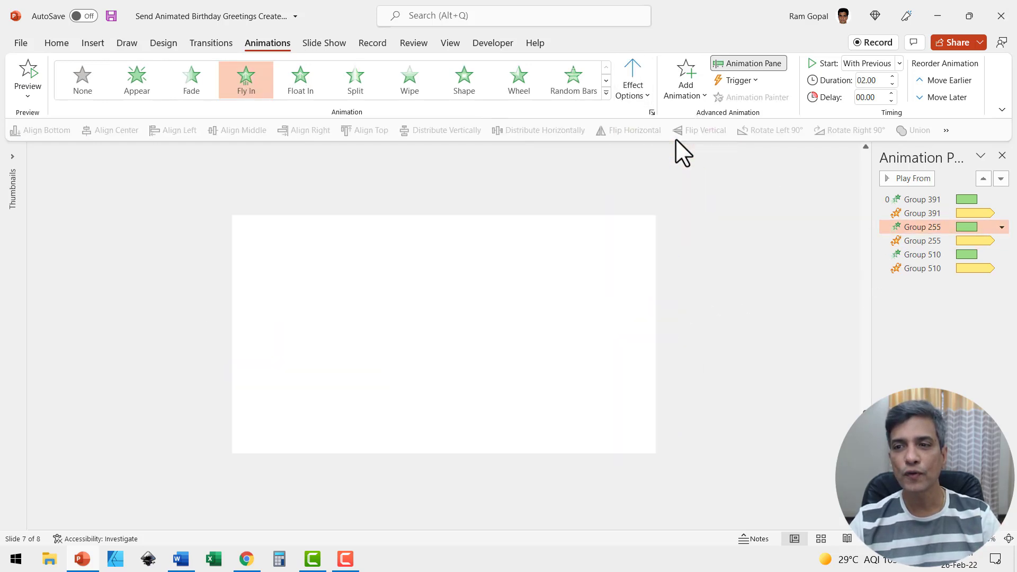
left_click(253, 384)
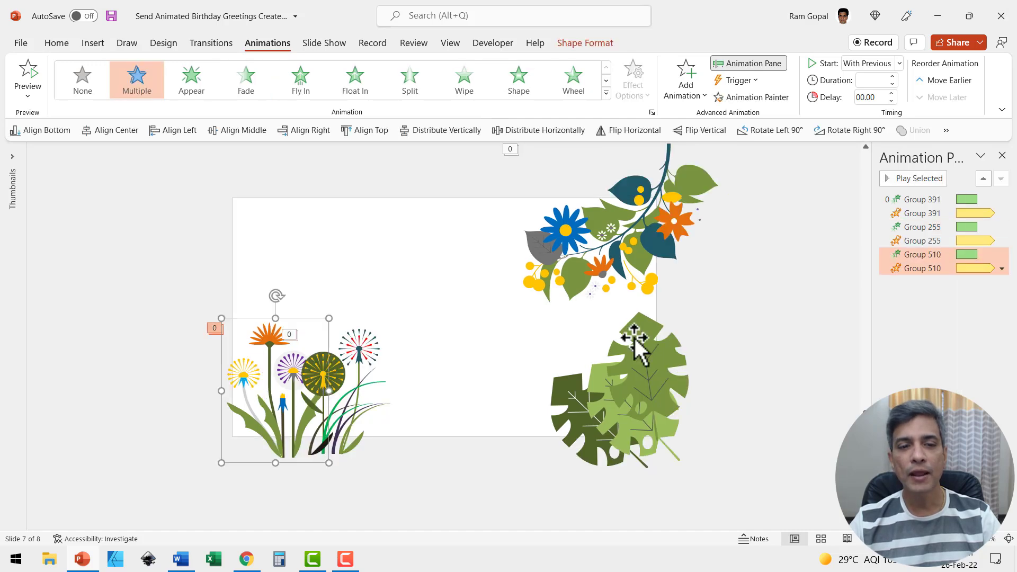
key("Escape")
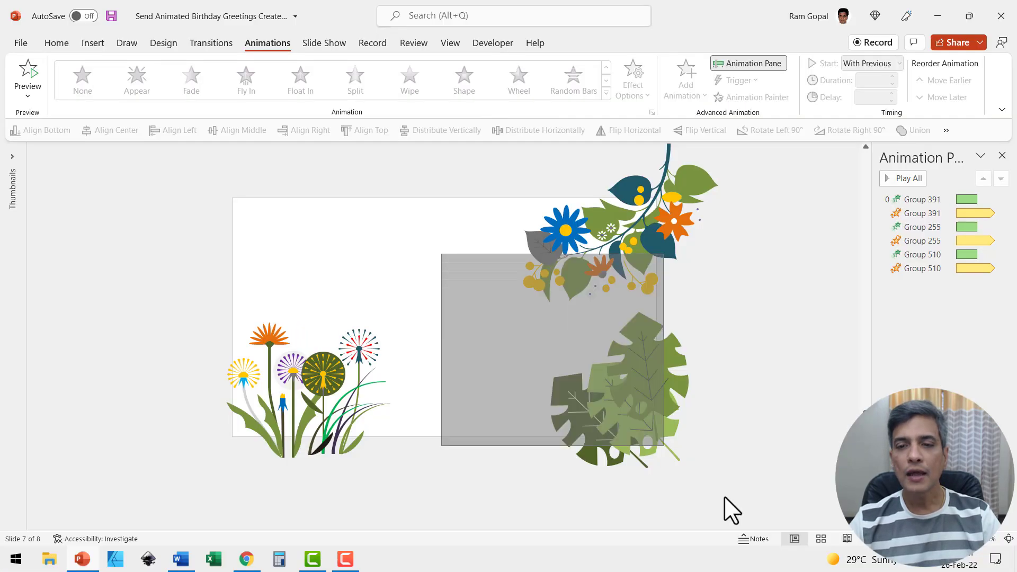
key("ctrl+a")
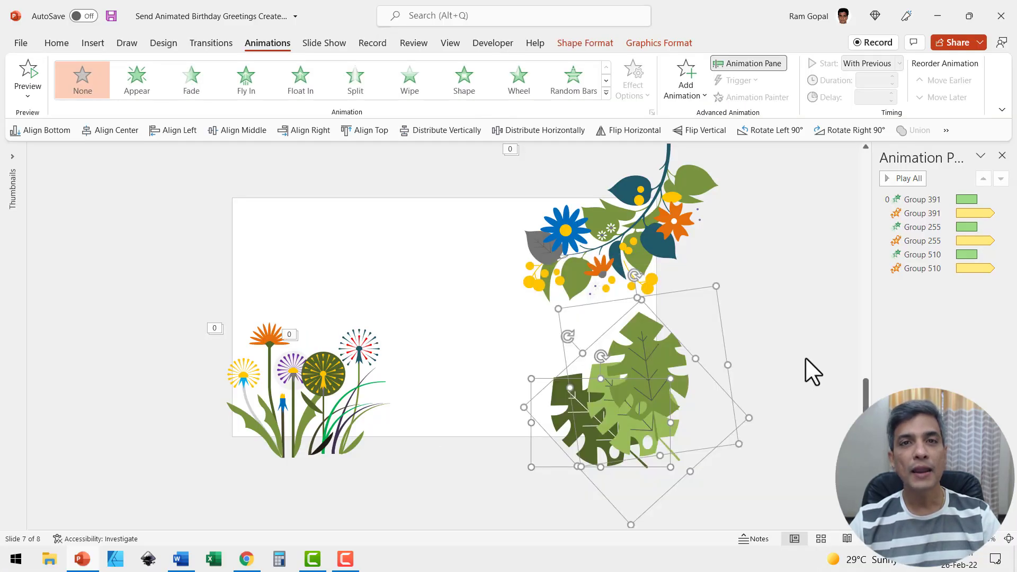
Add a 5-second Spin to all three groups, starting With Previous
left_click(688, 79)
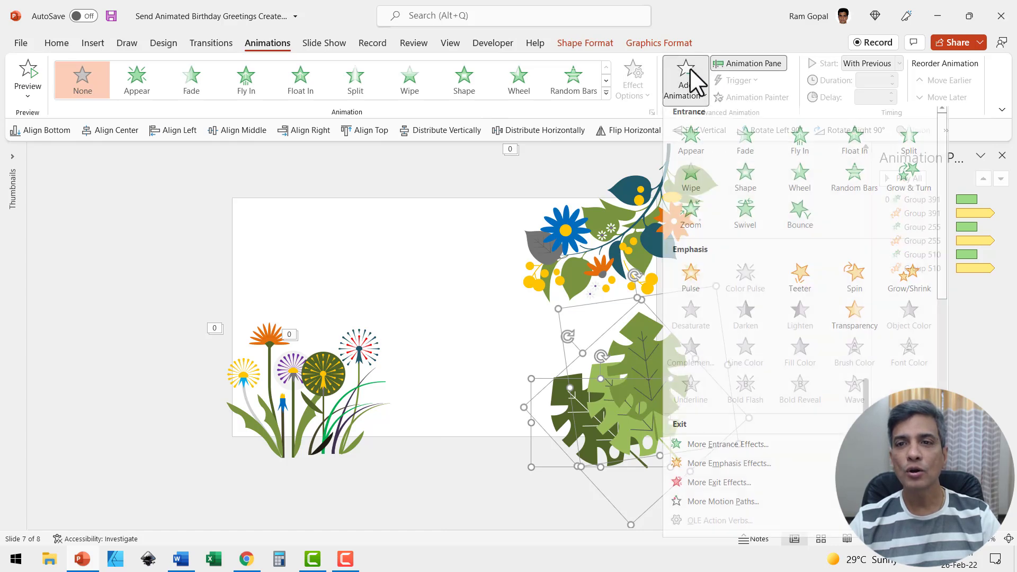
left_click(860, 275)
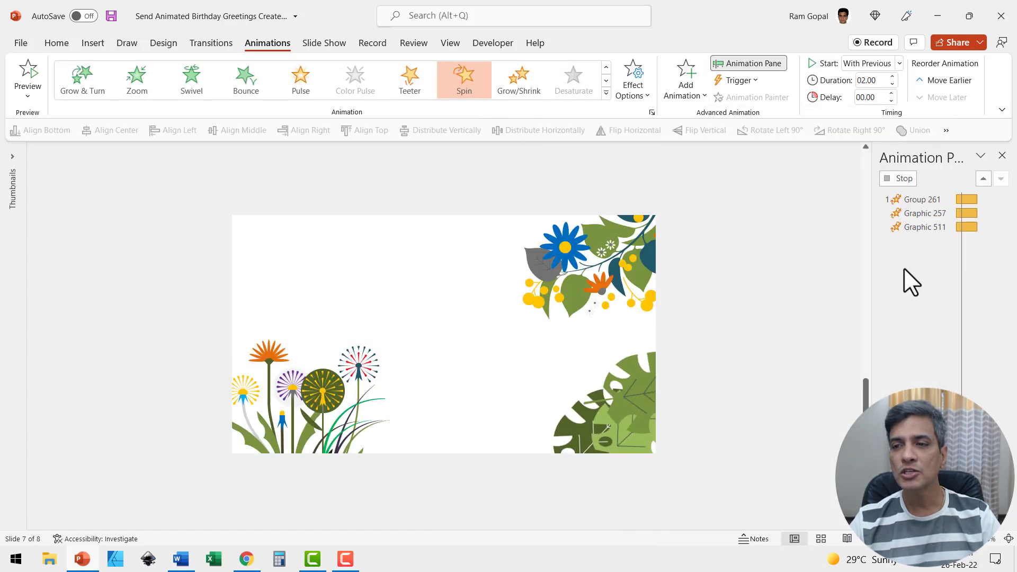
left_click(880, 80)
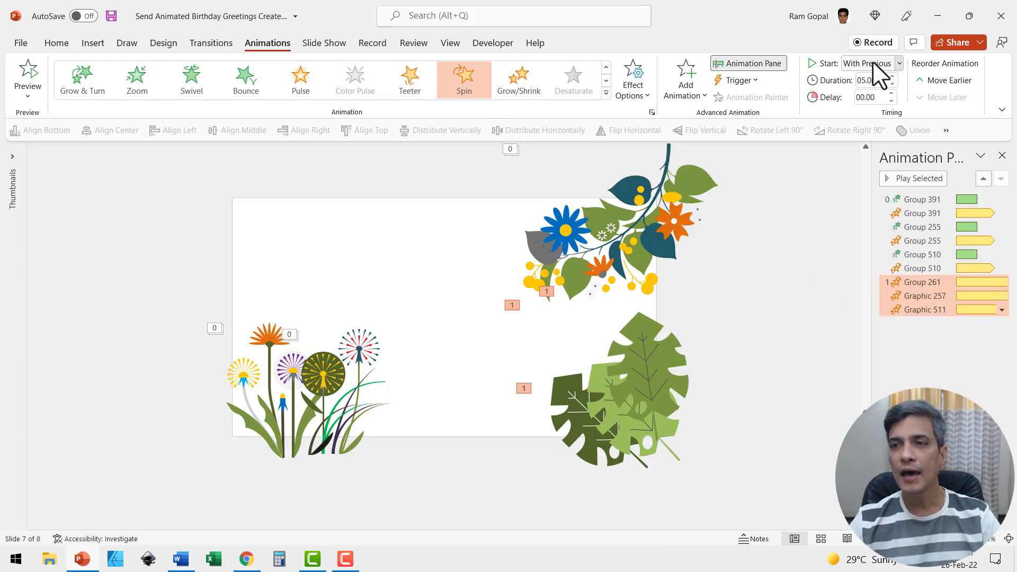
left_click(872, 61)
left_click(877, 94)
Set the spins to a custom 7° with auto-reverse, repeating until the end of the slide
left_click(1002, 310)
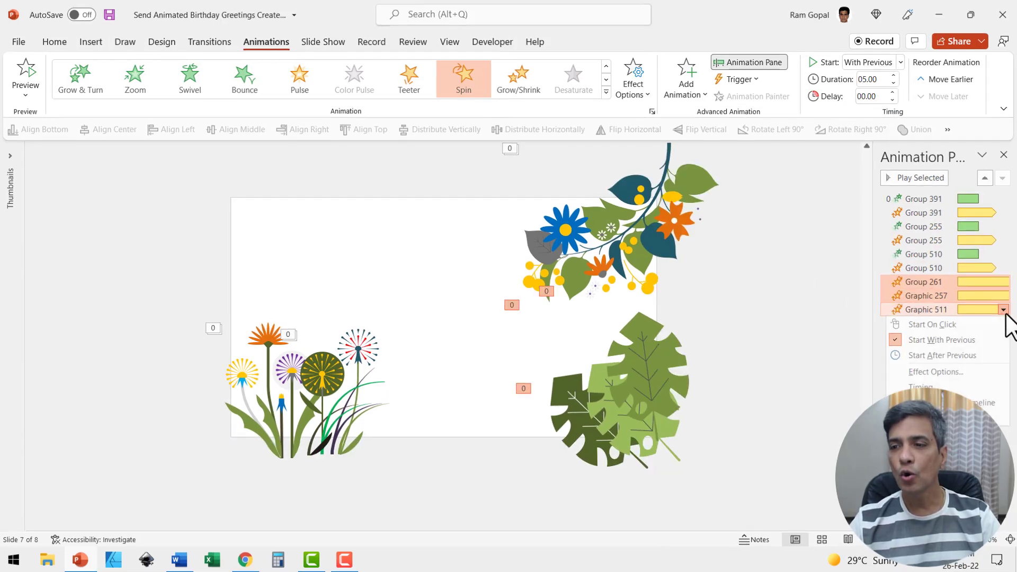
left_click(945, 370)
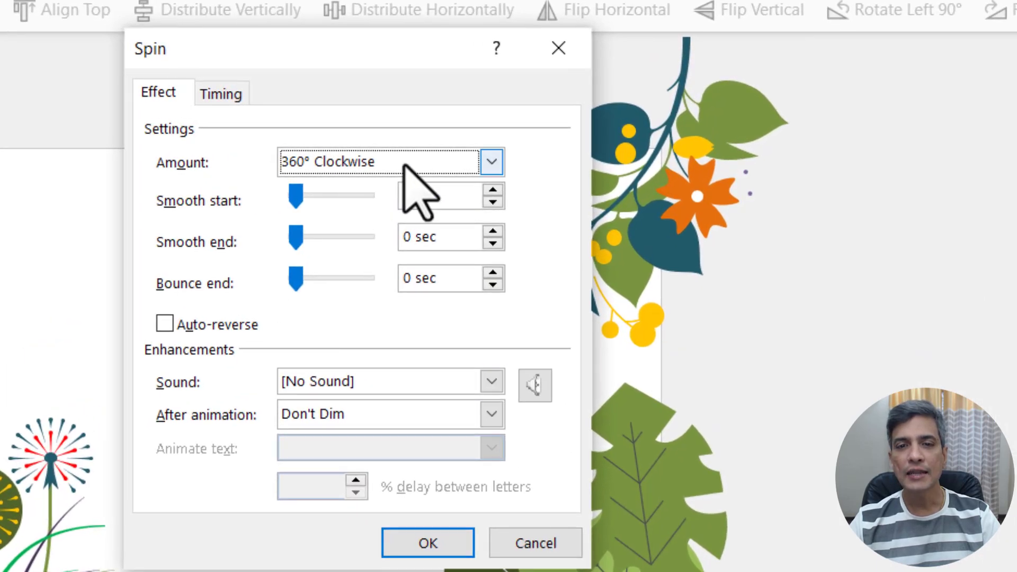
left_click(406, 163)
type("7")
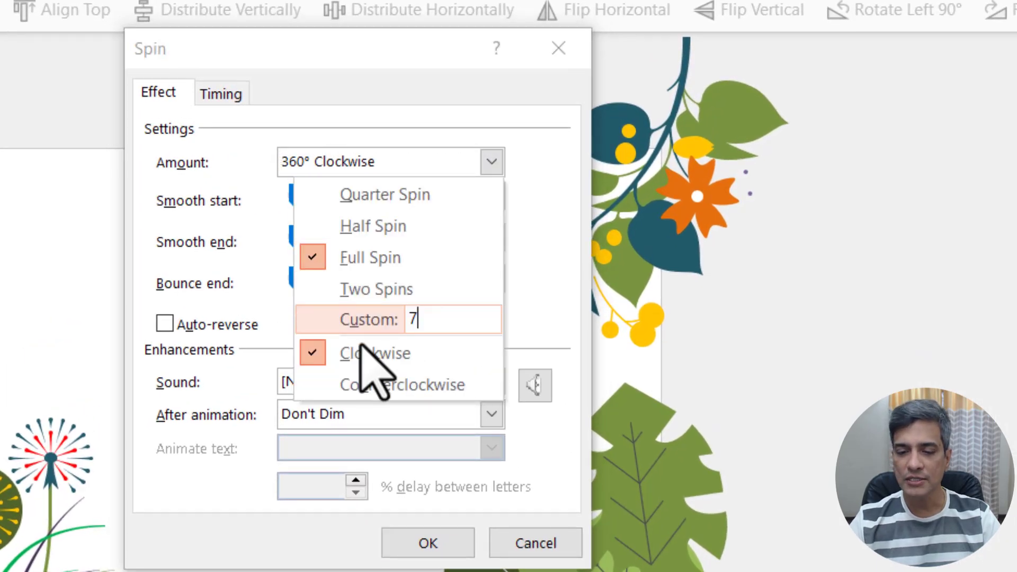
key("Return")
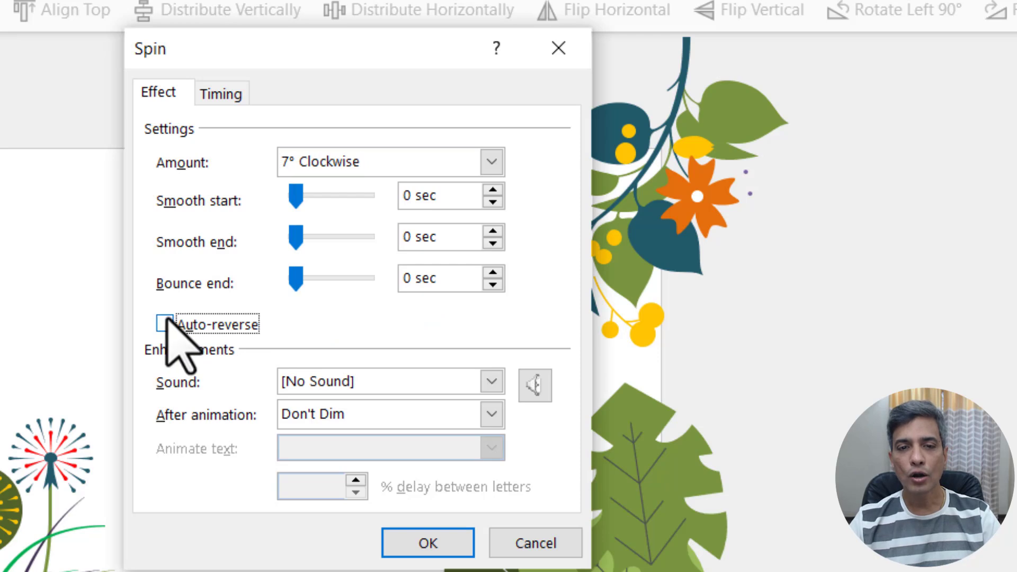
left_click(164, 323)
left_click(223, 94)
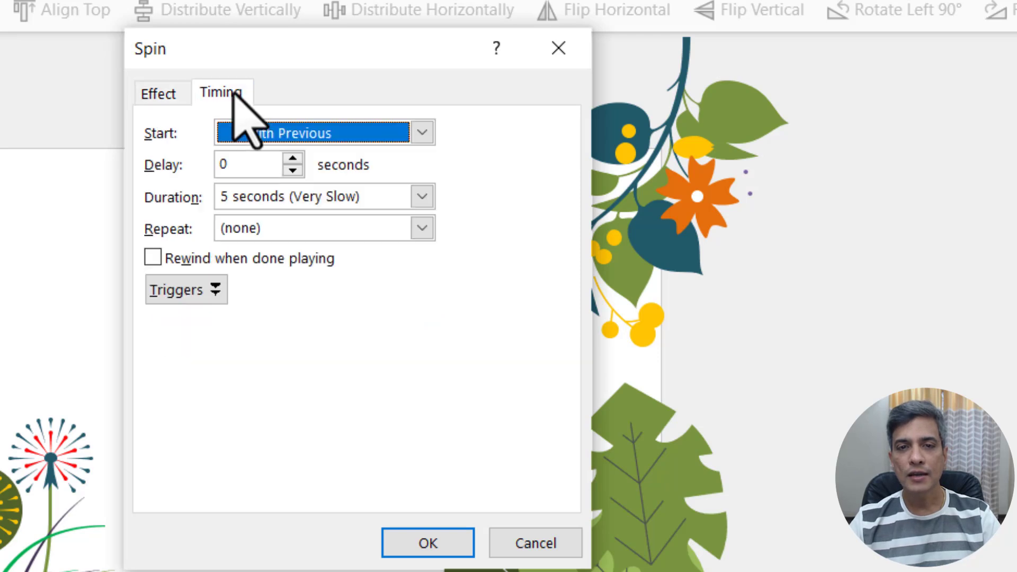
left_click(422, 228)
left_click(327, 382)
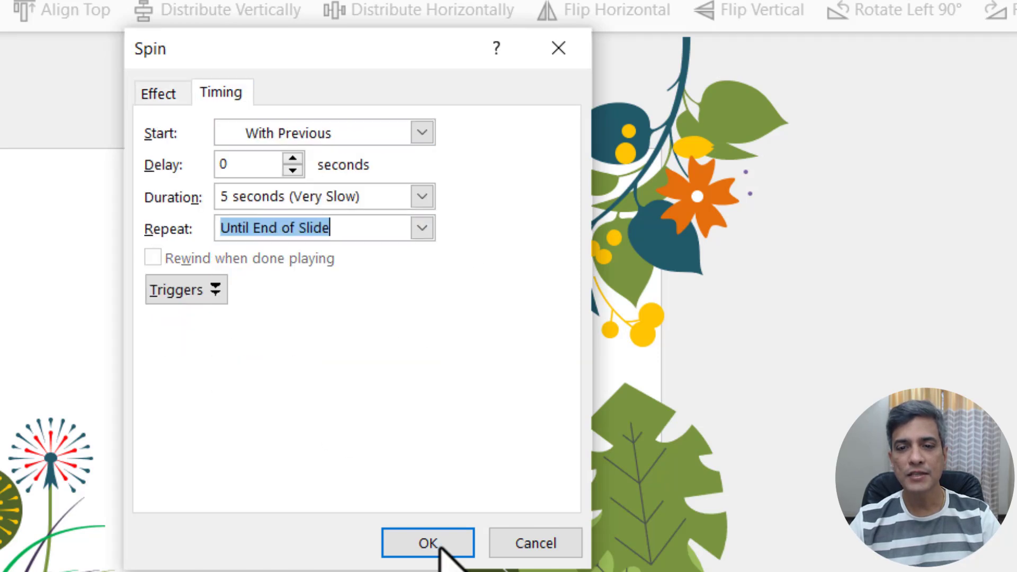
left_click(463, 522)
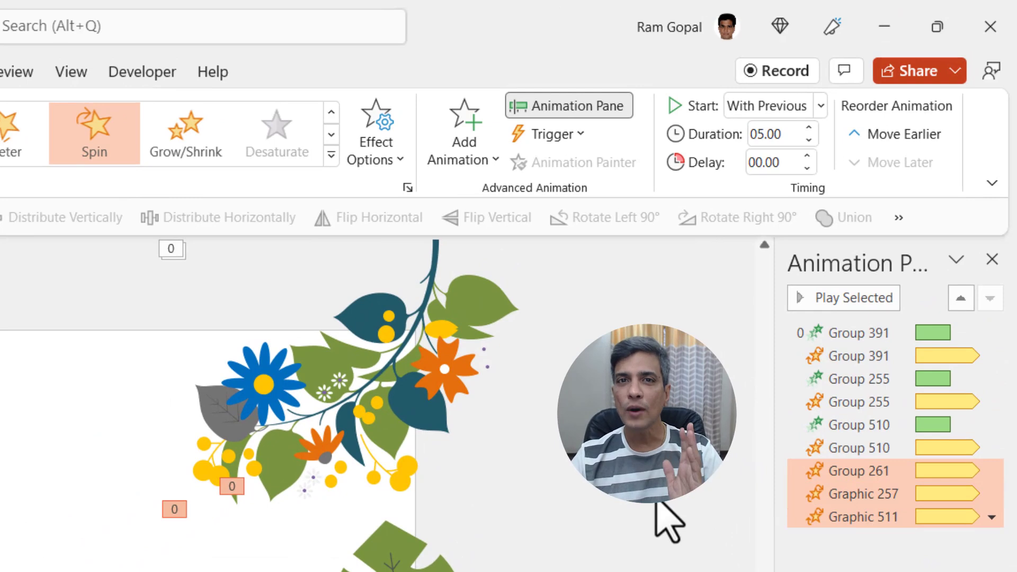
Stagger the spin delays (about 0.5 s and 0.75 s) for Group 261 and the other animations
left_click(885, 516, "ctrl")
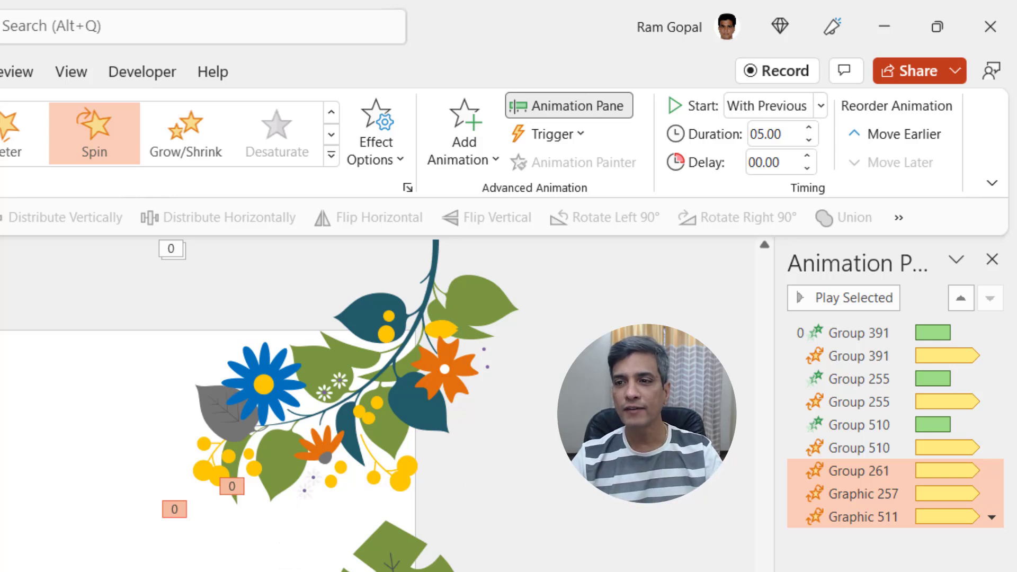
left_click(983, 355)
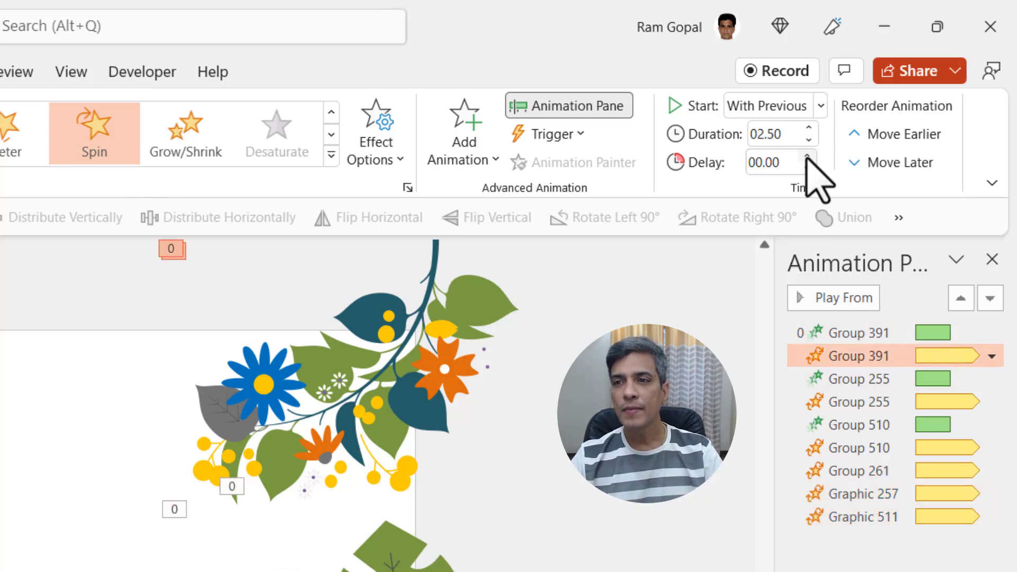
left_click(862, 400)
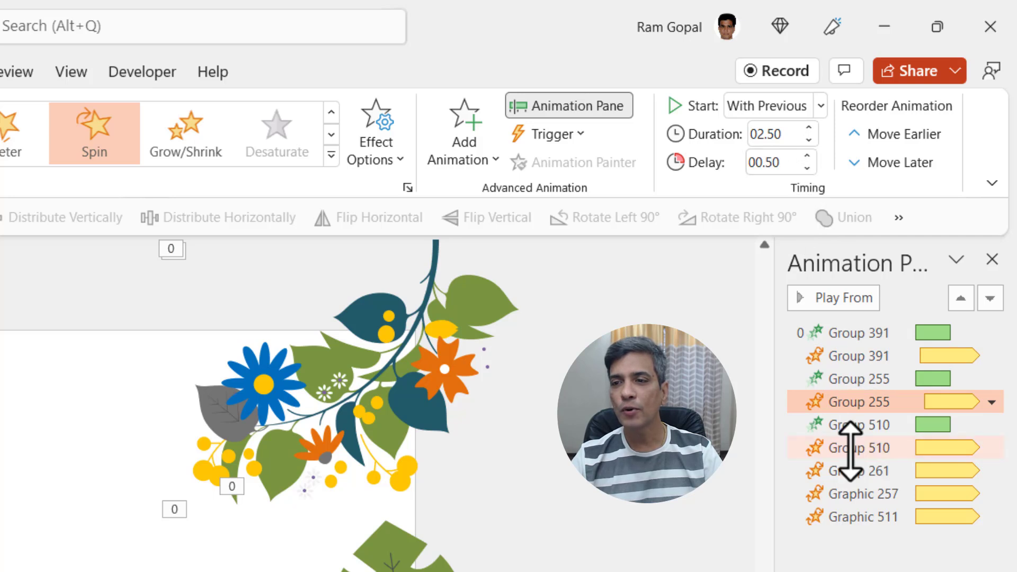
left_click(860, 470)
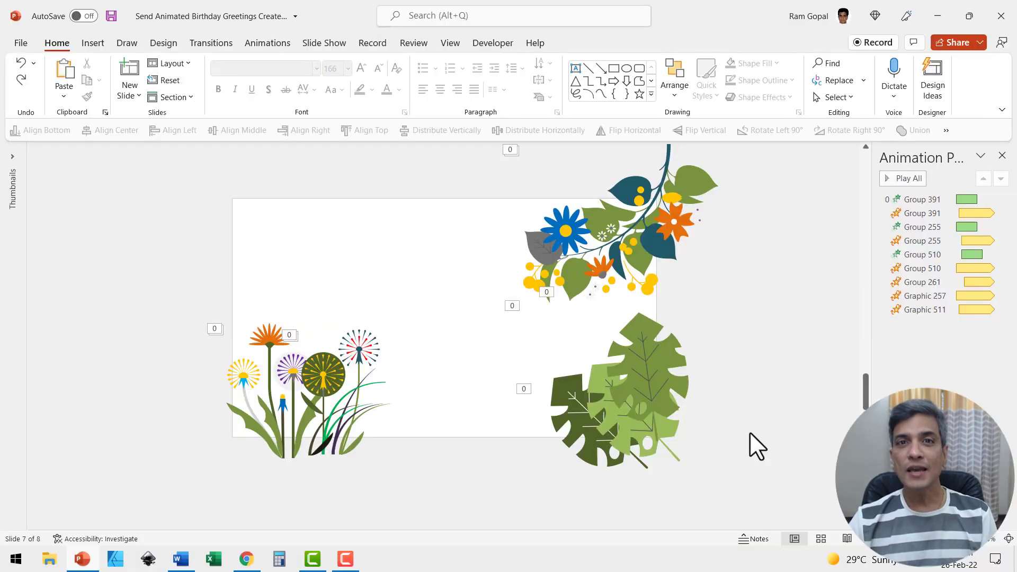
Paste the Happy, Birthday and Ramgopal text boxes and select all three
key("ctrl+v")
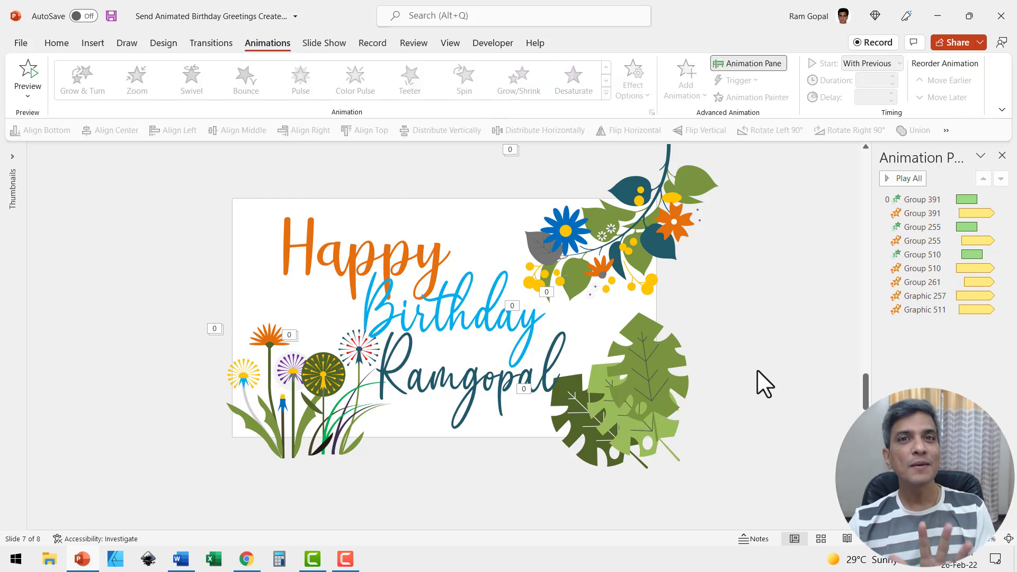
left_click(342, 253)
left_click(445, 318, "shift")
left_click(472, 379, "shift")
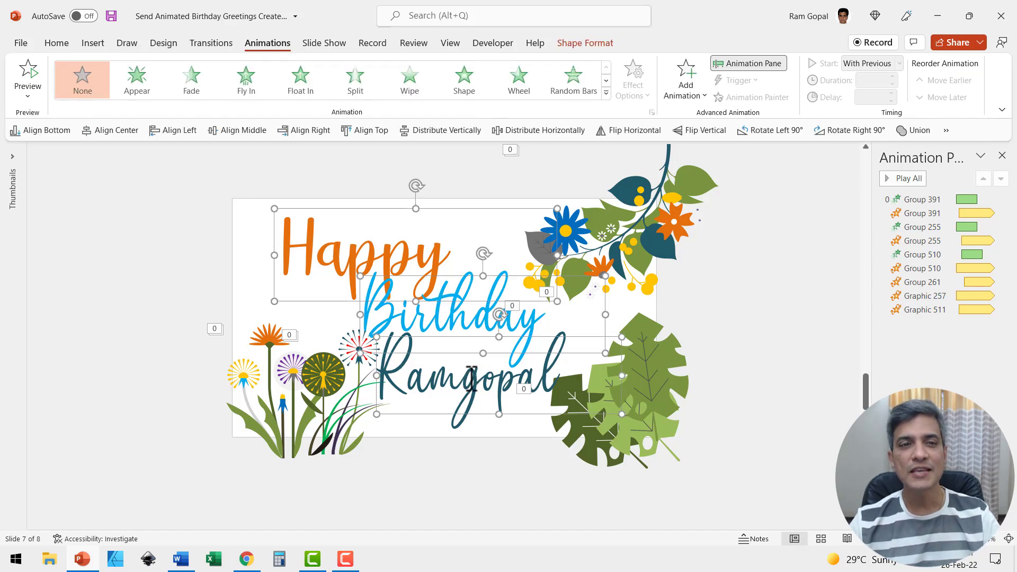
Fade the three words in With Previous, adding a longer delay for TextBox 253
left_click(195, 92)
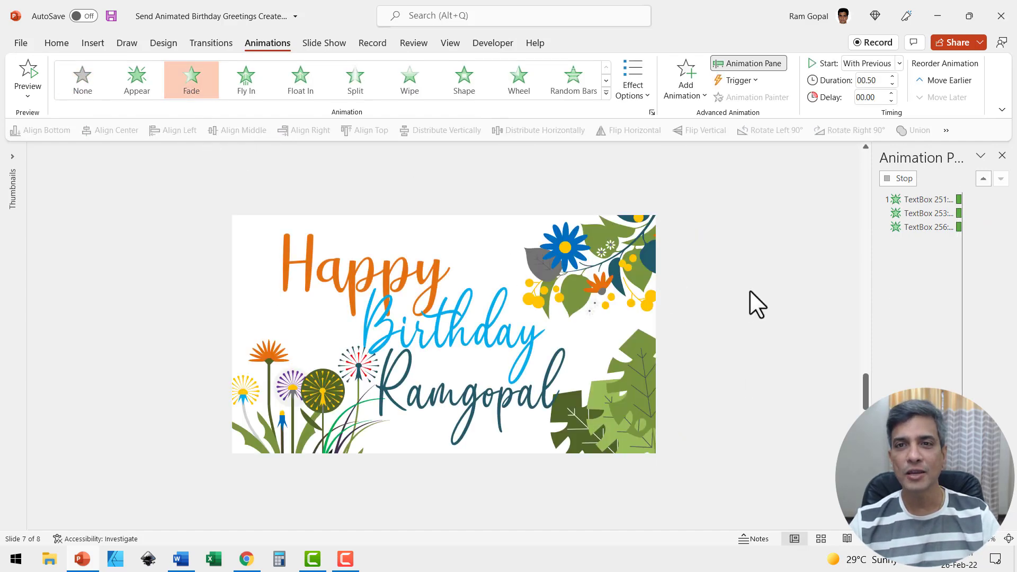
left_click(867, 65)
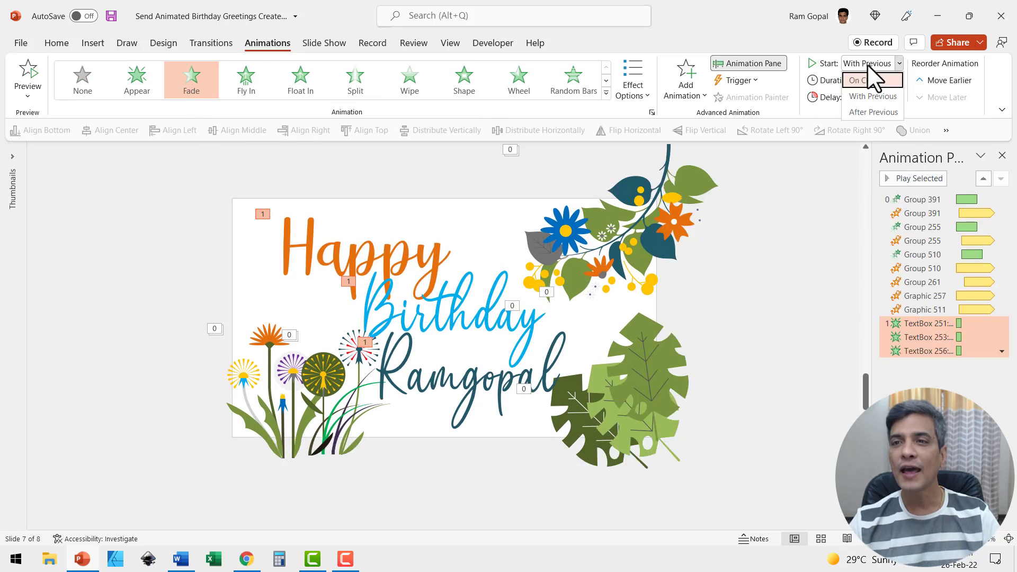
left_click(867, 94)
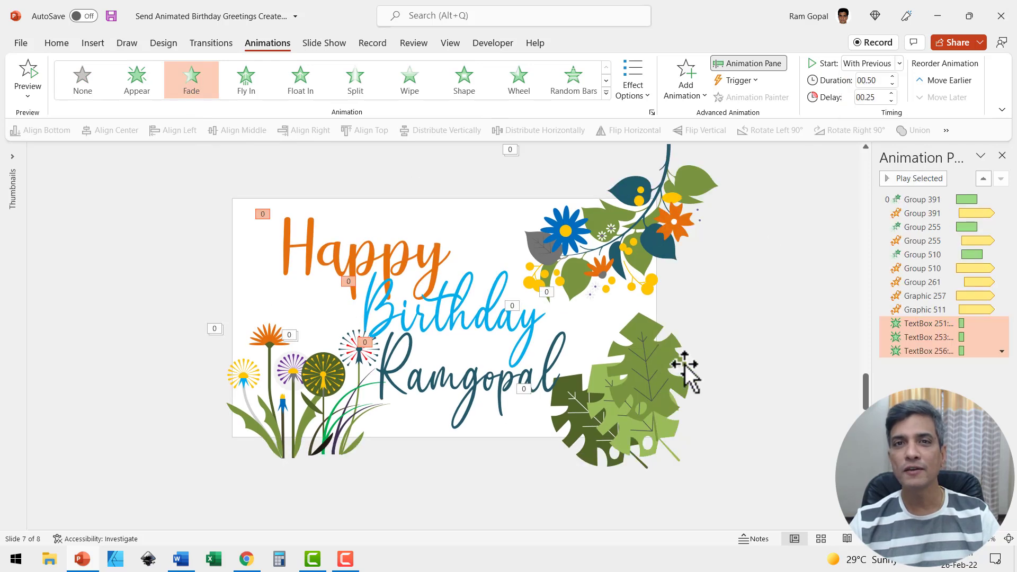
left_click(926, 337)
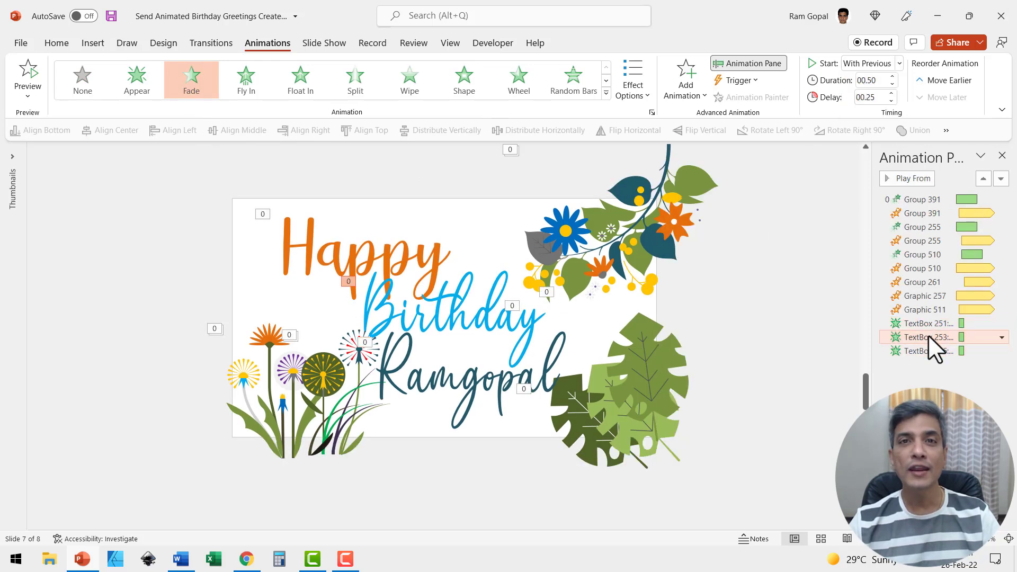
left_click(890, 94)
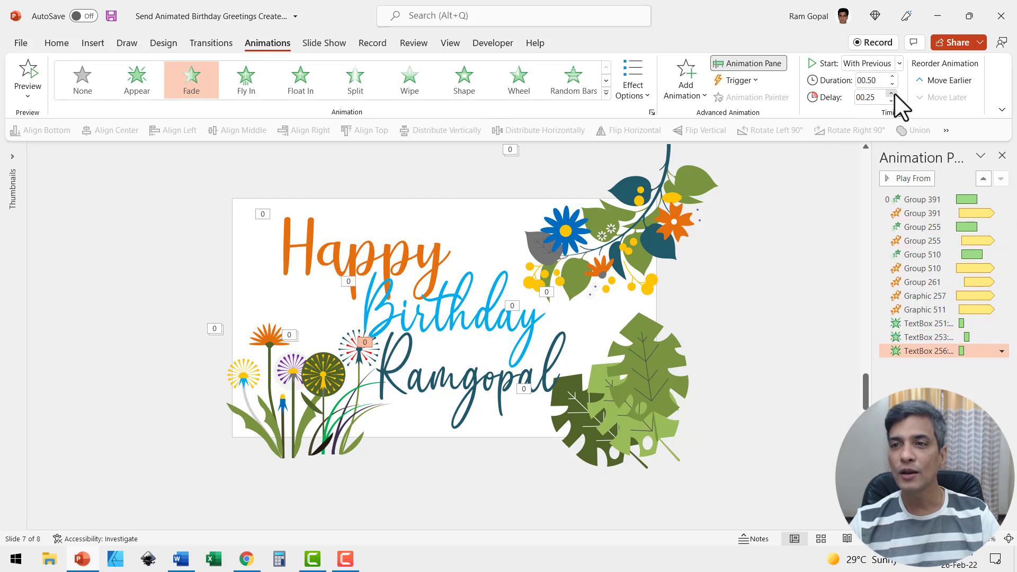
left_click(793, 379)
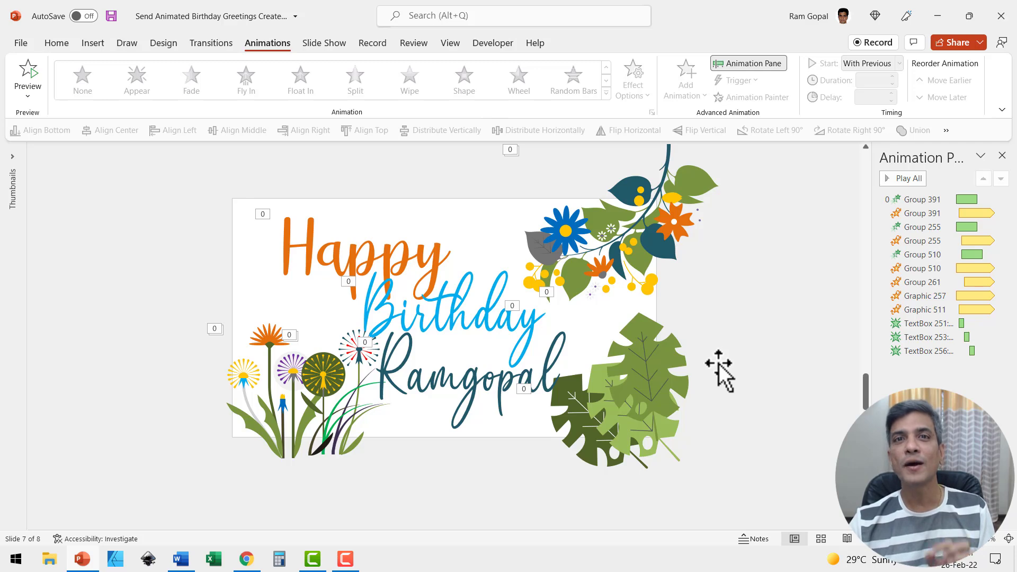
Copy the UNiDAYS fireworks confetti sticker image from the GIPHY page in Chrome
left_click(247, 558)
mouse_move(415, 335)
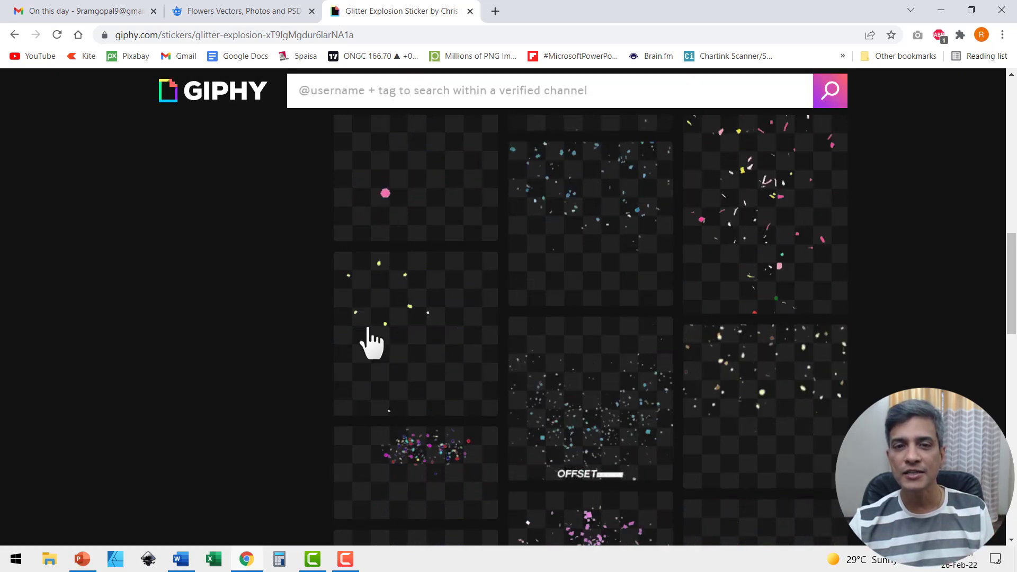
right_click(447, 322)
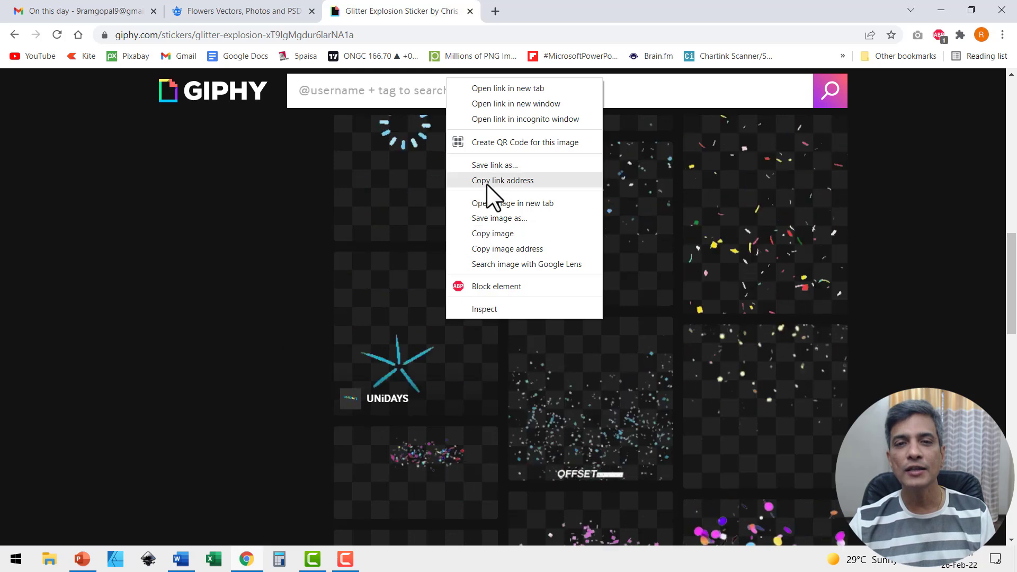
left_click(512, 231)
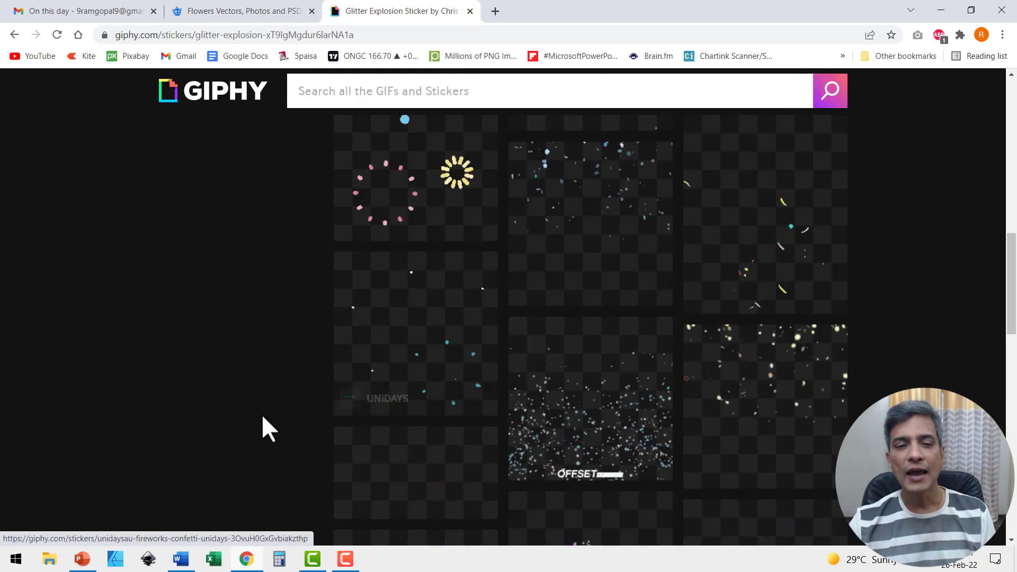
Paste the copied confetti sticker onto the birthday card slide
left_click(79, 560)
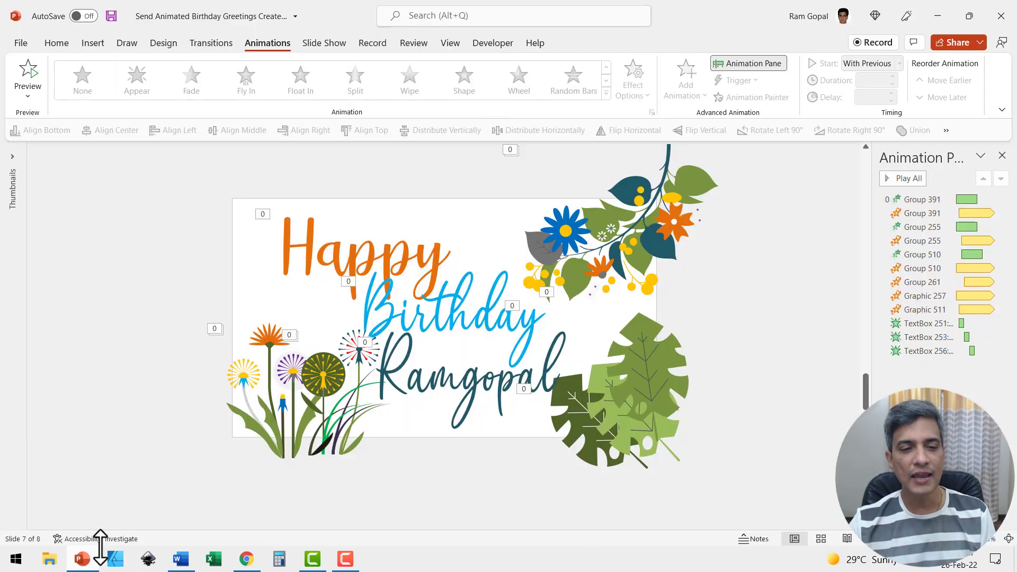
right_click(727, 280)
left_click(760, 312)
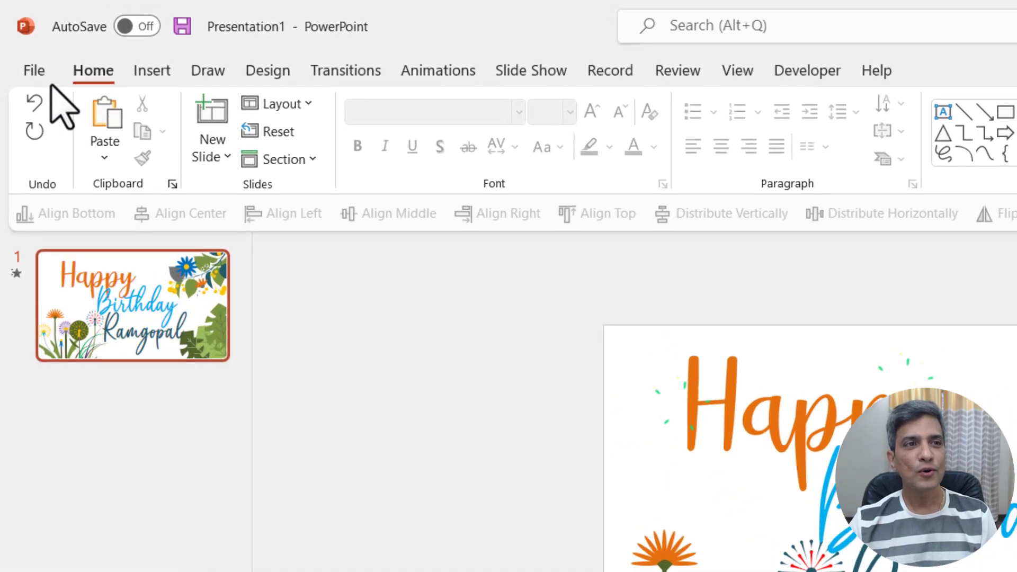
Create an animated GIF of the card with a transparent background
left_click(21, 43)
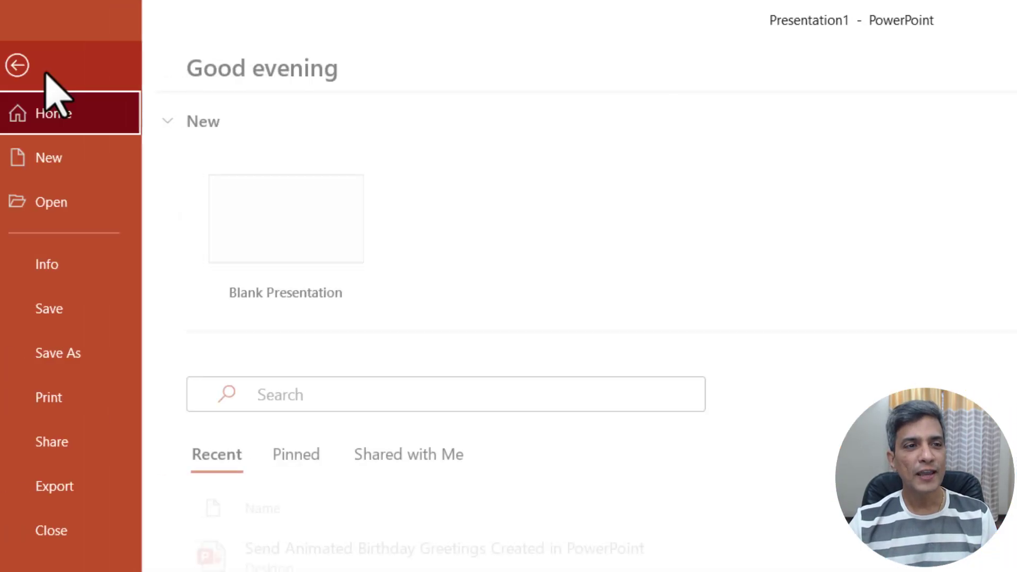
left_click(80, 486)
left_click(503, 296)
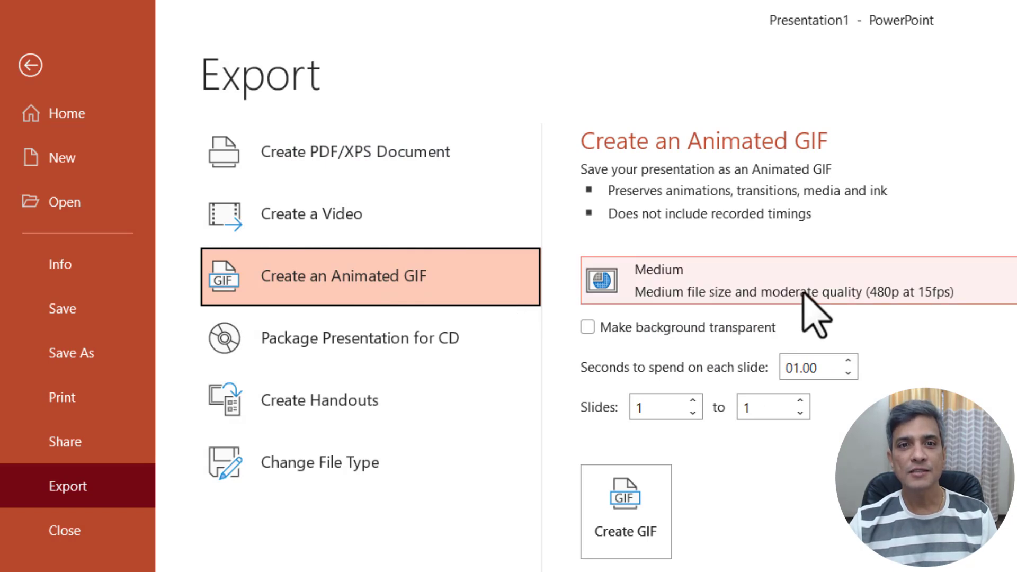
left_click(587, 328)
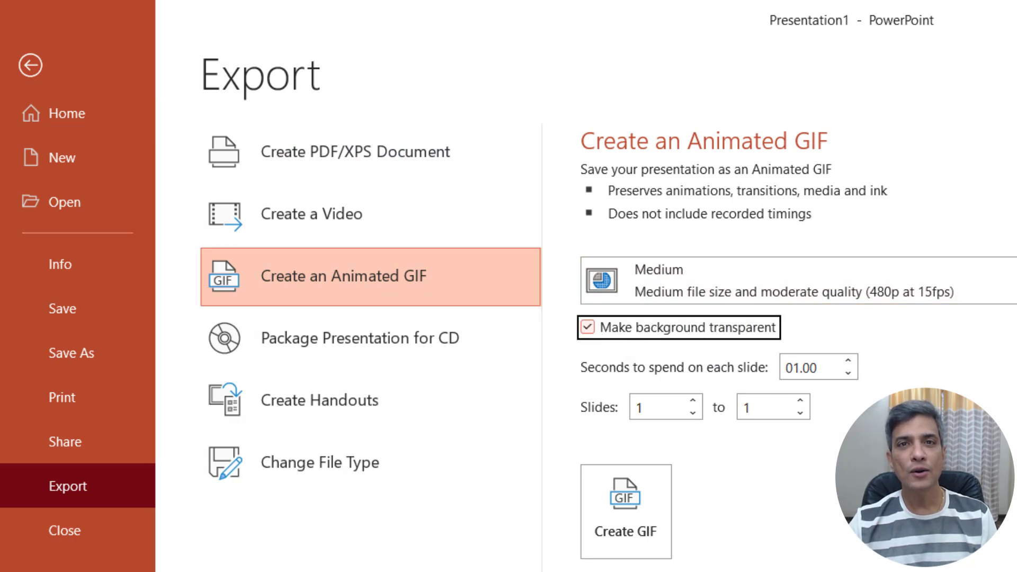
left_click(636, 508)
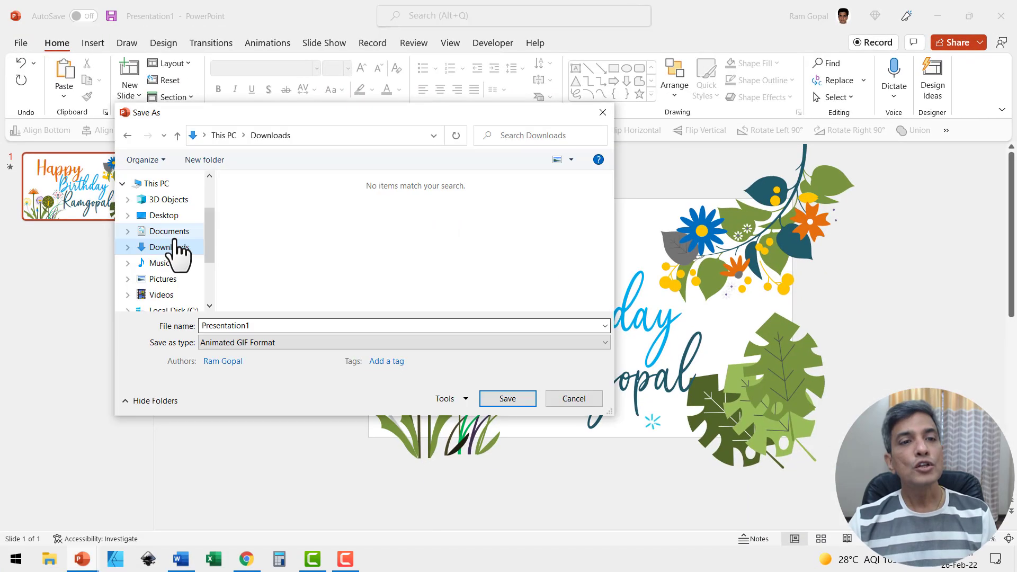
Save the GIF as 'Birthday GIF' in the Downloads folder
left_click(176, 253)
double_click(276, 326)
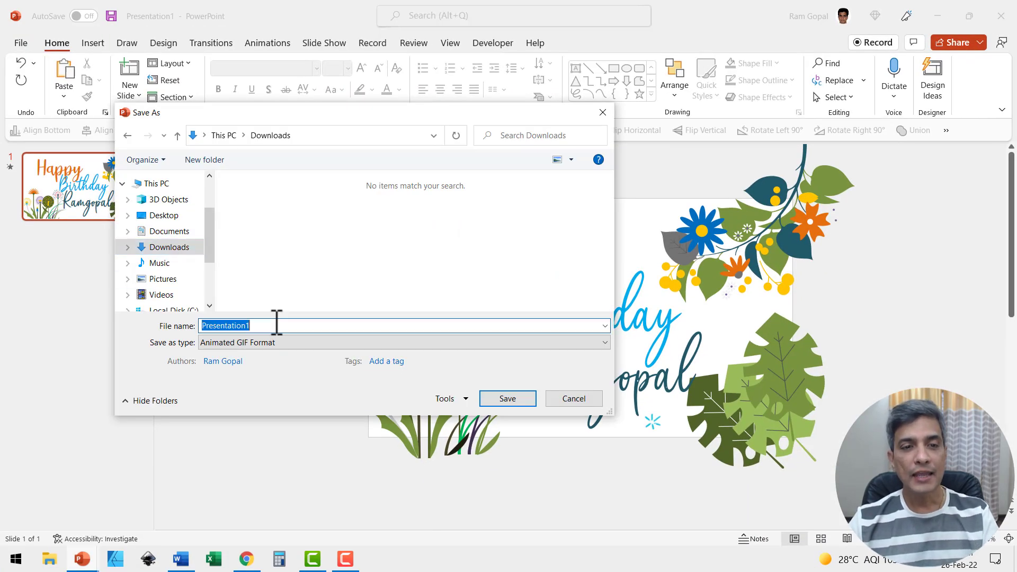
type("Birthday GIF")
left_click(514, 395)
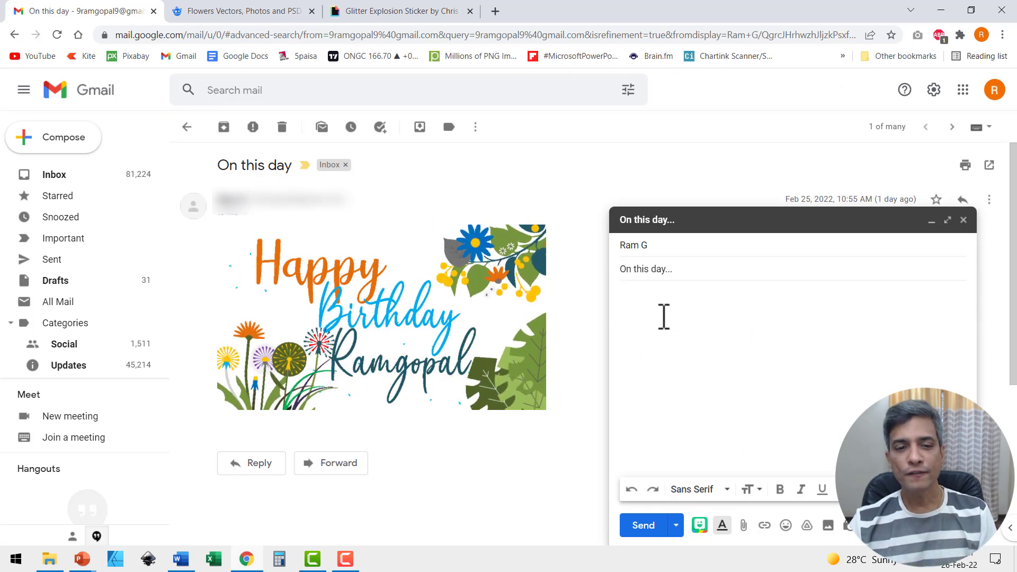
Copy the Birthday GIF file from the Downloads folder
left_click(48, 559)
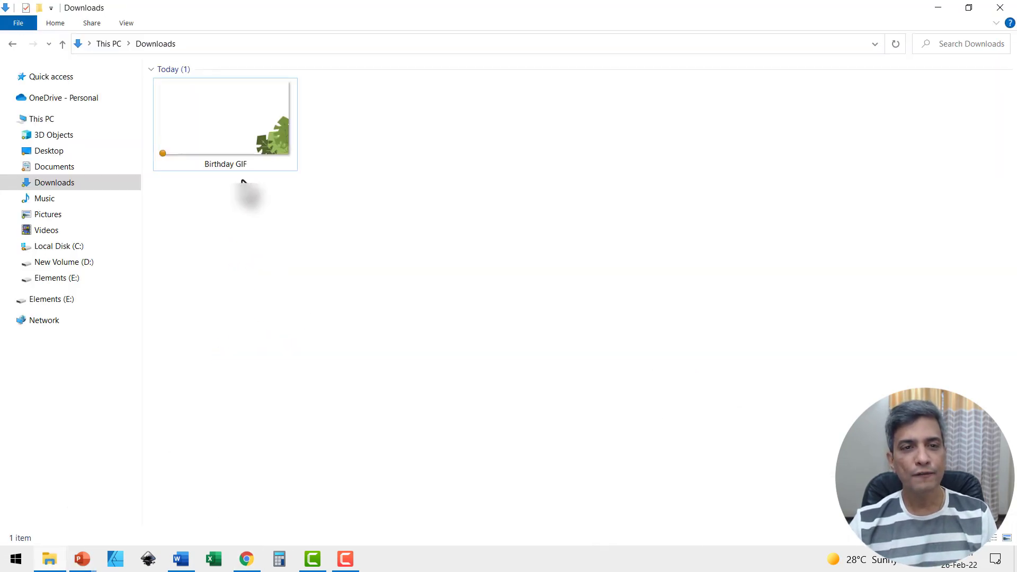
left_click(238, 131)
right_click(239, 130)
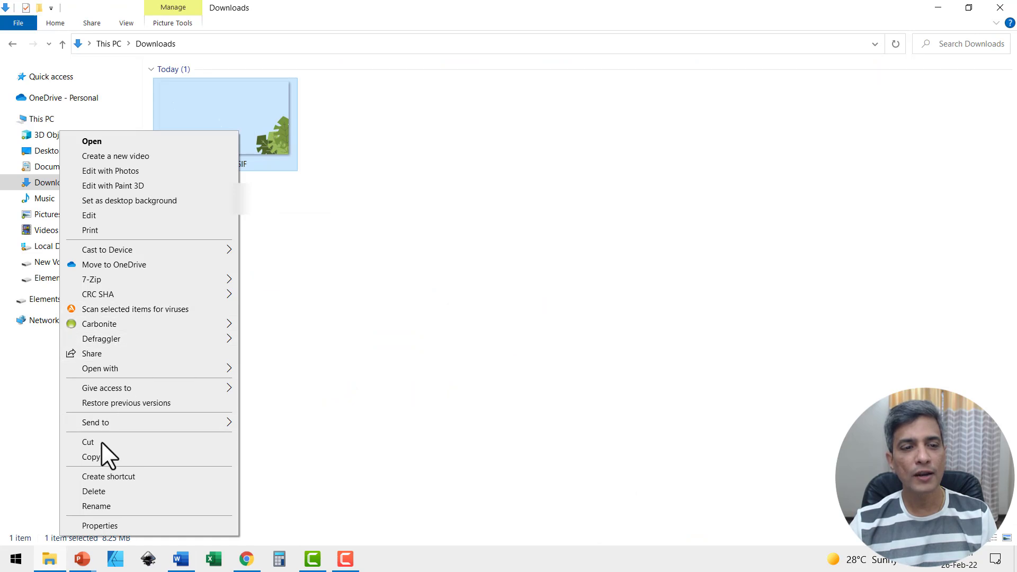
left_click(91, 459)
Paste the Birthday GIF into the Gmail reply body
key("alt+Tab")
right_click(655, 321)
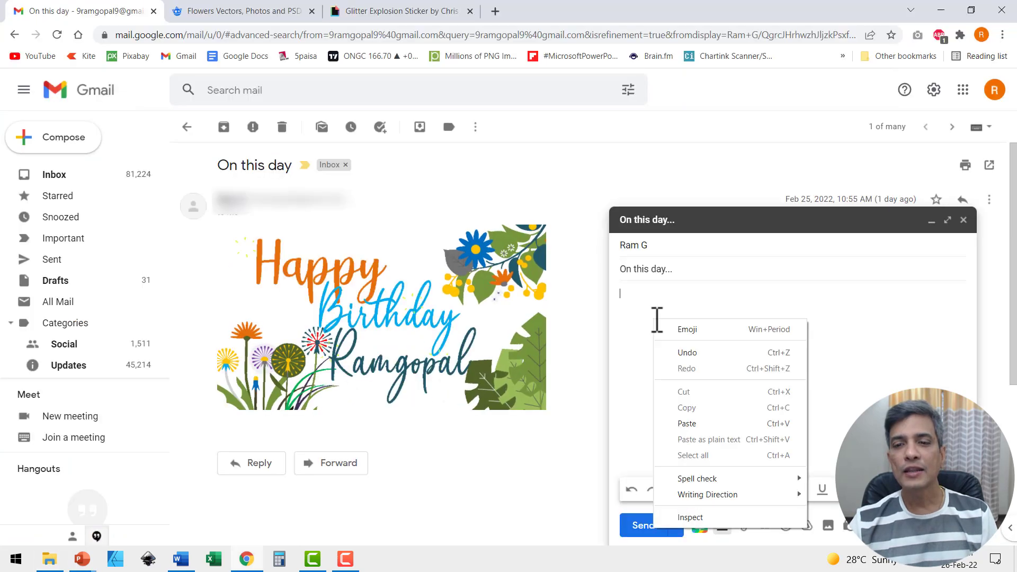
left_click(689, 422)
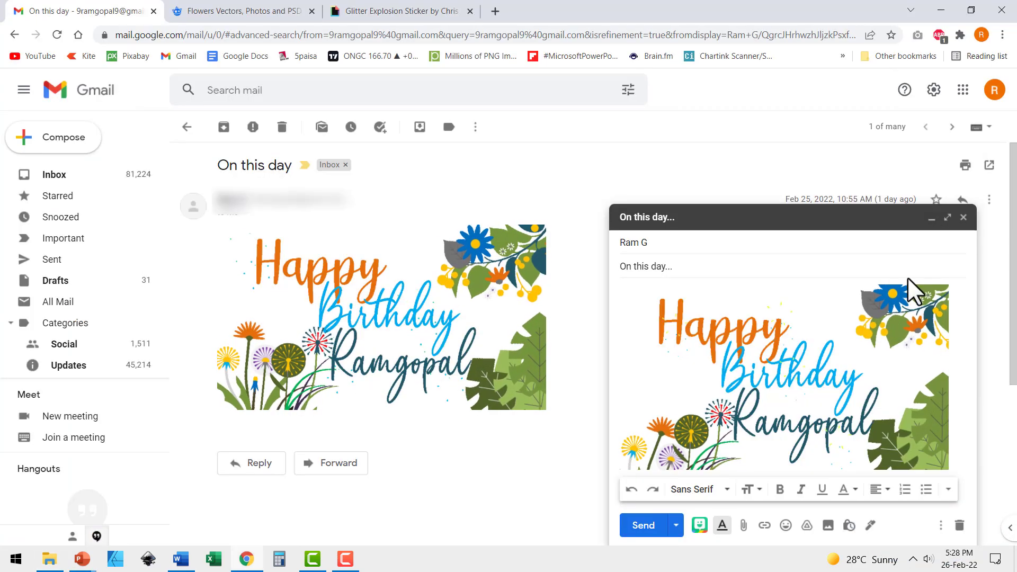